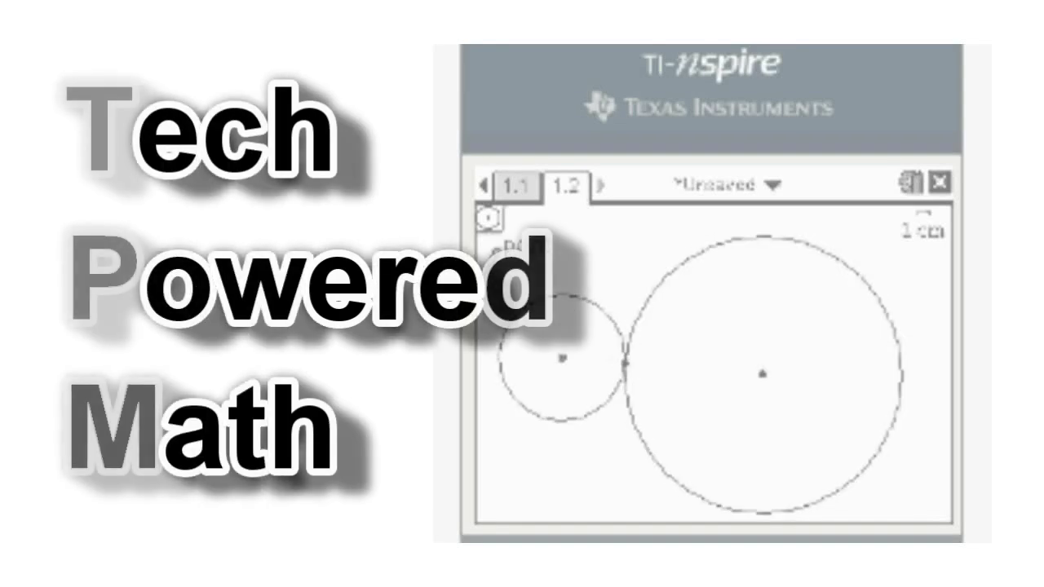
Bring up Algebrator's Welcome Page and start a new blank worksheet.
key(ctrl+m)
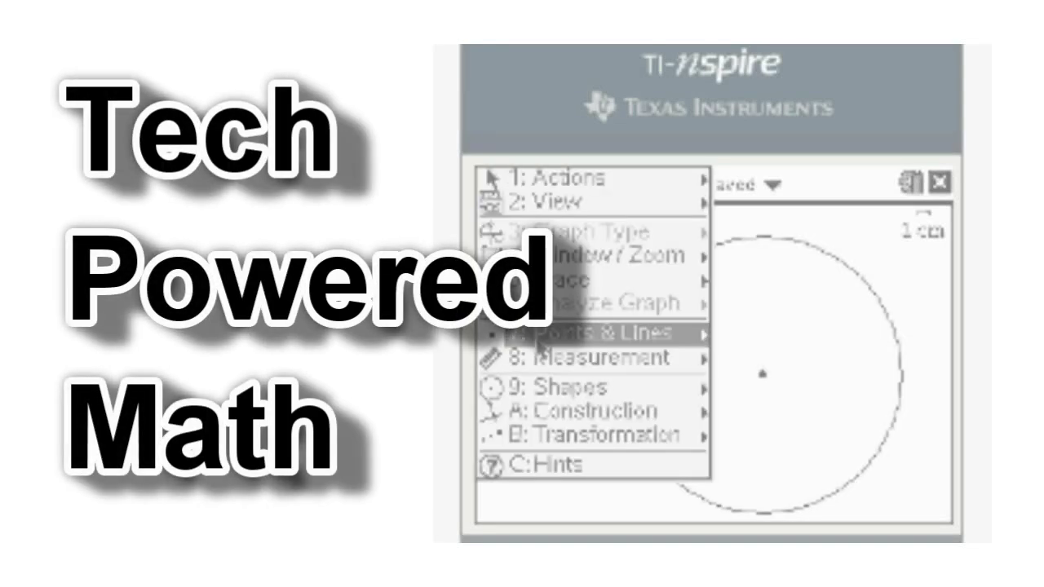
click(619, 336)
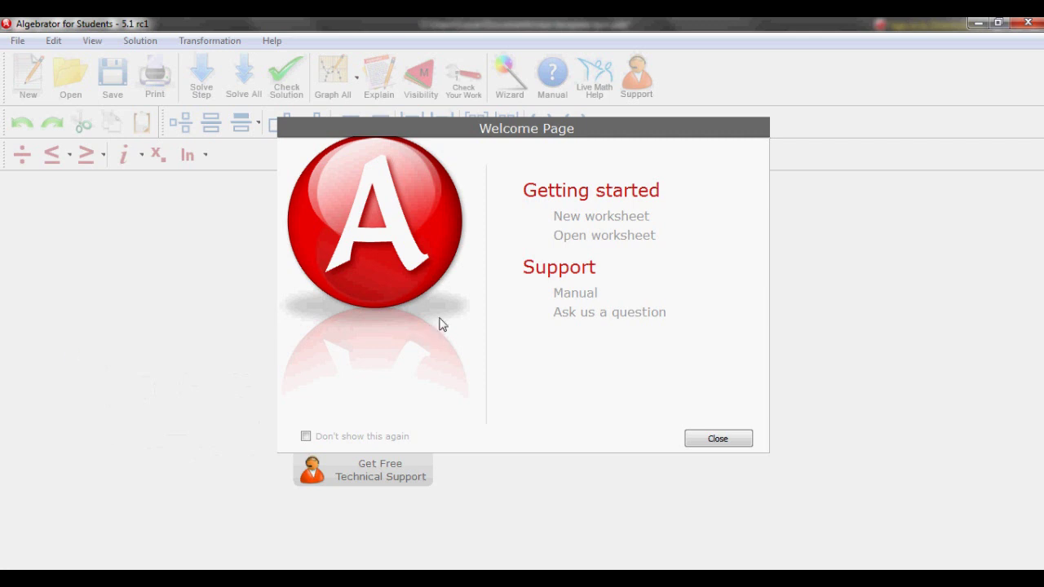
click(591, 218)
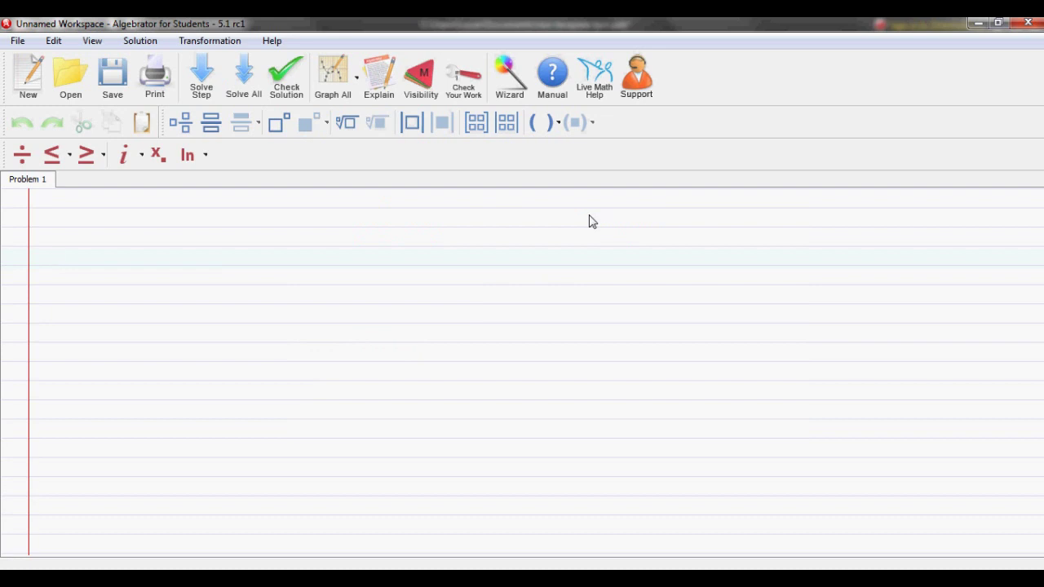
Enter the equations y = 2x + 6 and y = 6x − 4.
text(y = 2 )
text(x + )
text(6)
key(Return)
text(y )
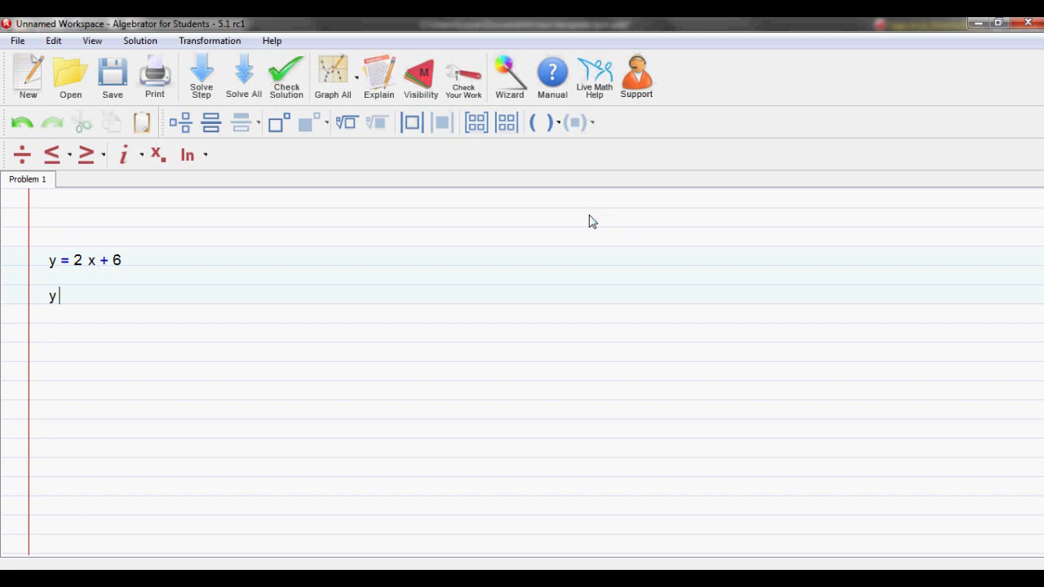
text(= )
text(6 x - 4)
Step through the solution until x reduces to 5/2.
click(207, 90)
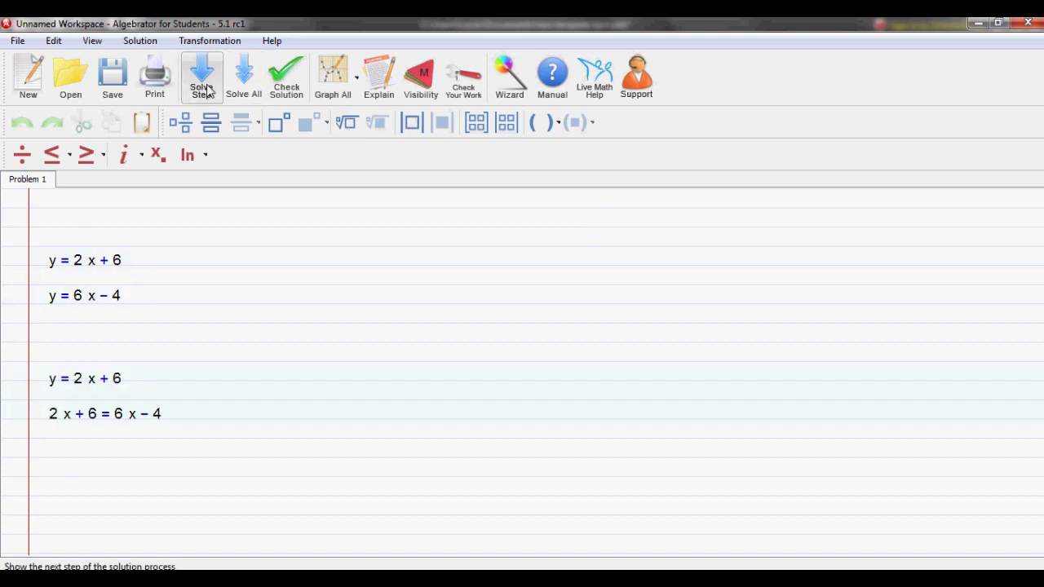
click(207, 91)
click(208, 92)
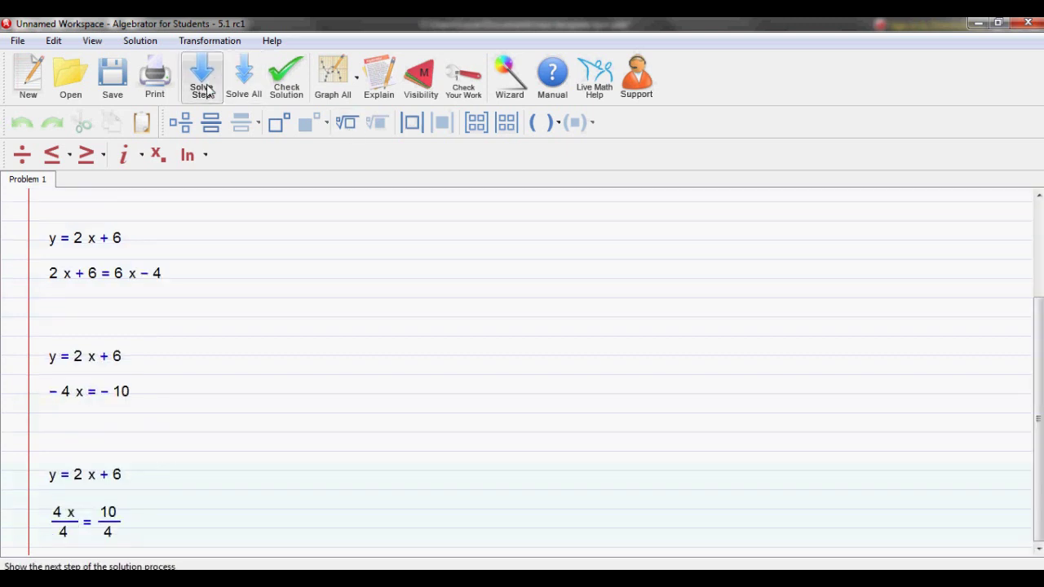
click(208, 91)
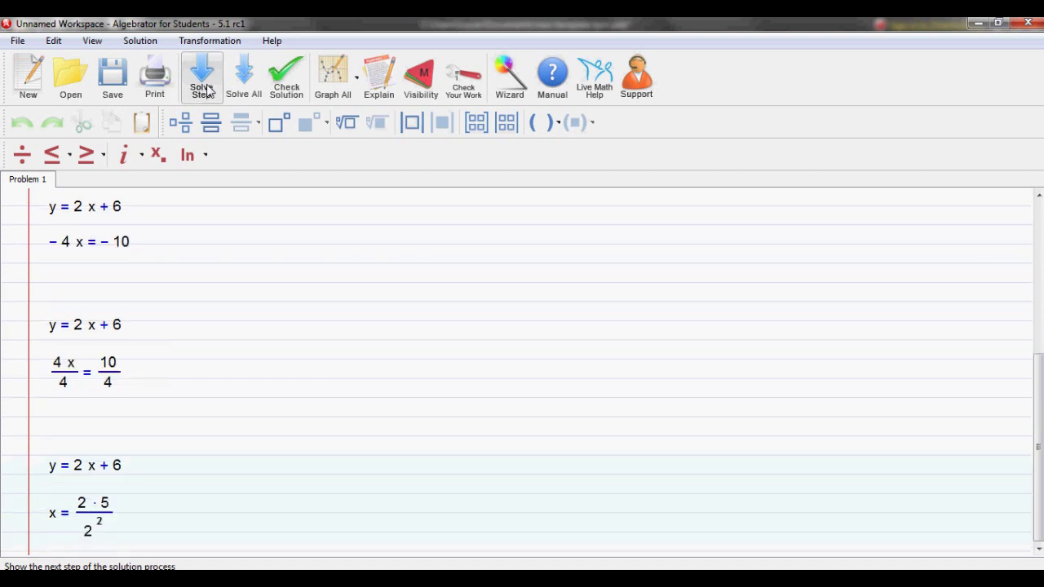
click(208, 92)
click(208, 91)
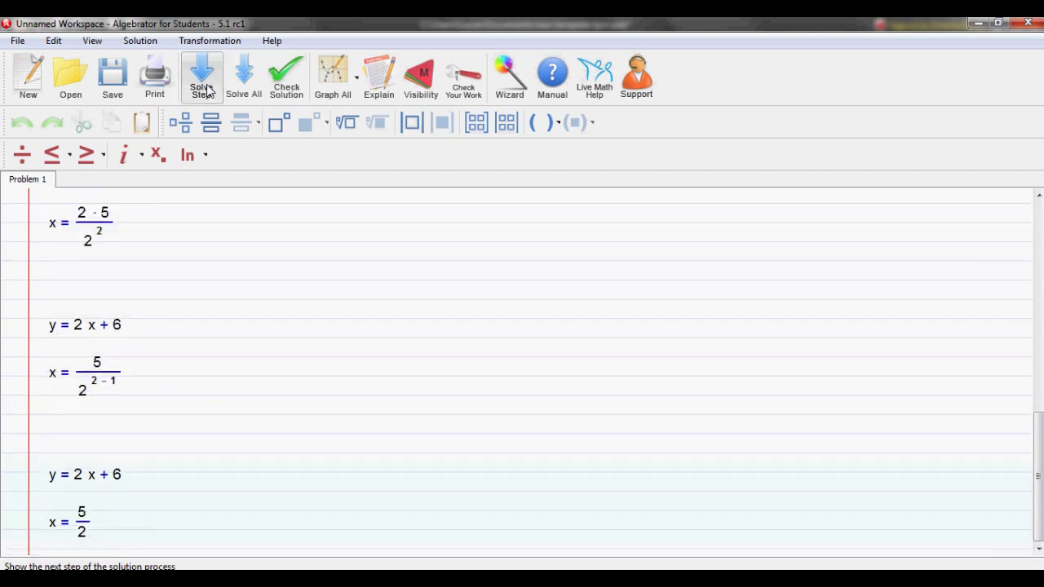
Substitute back to get y = 11 and dismiss the consistent-and-independent message.
click(208, 91)
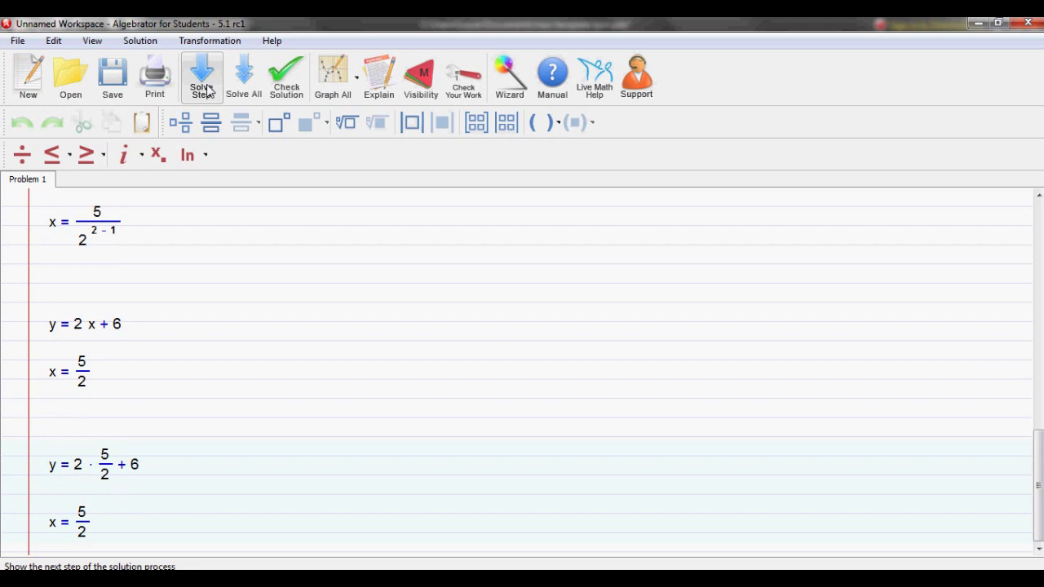
click(207, 91)
click(208, 91)
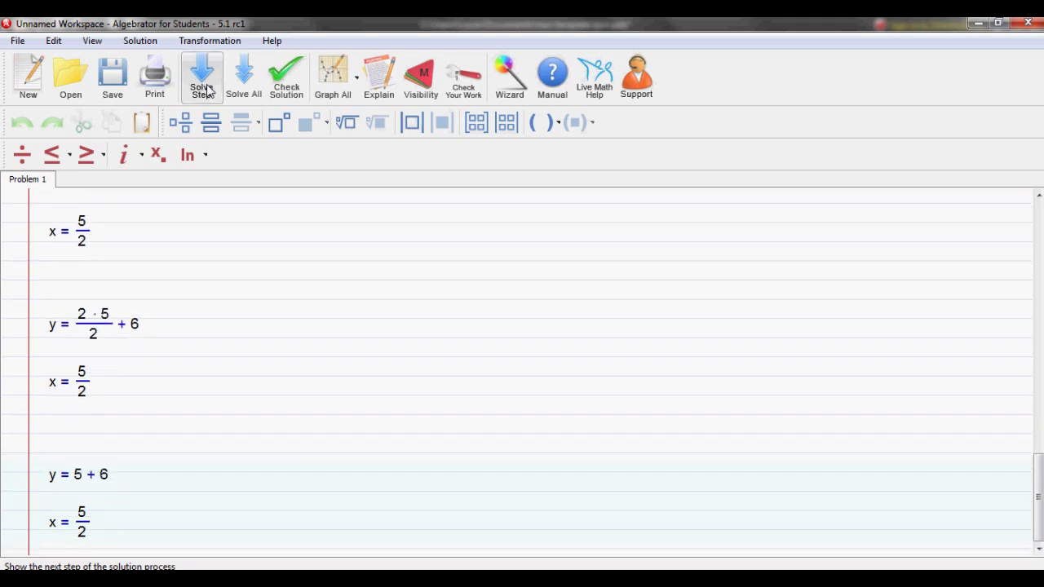
click(208, 92)
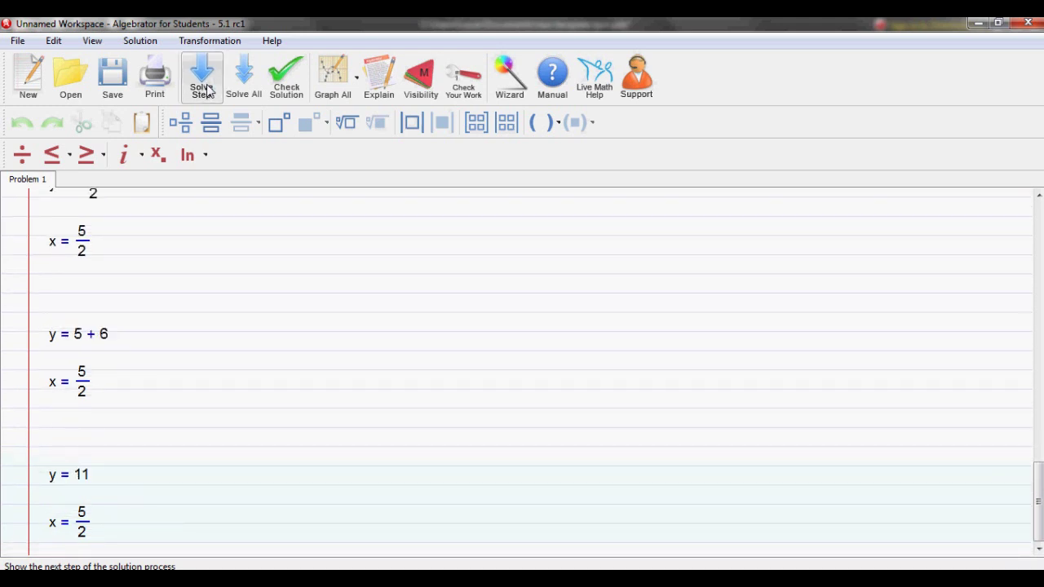
click(208, 91)
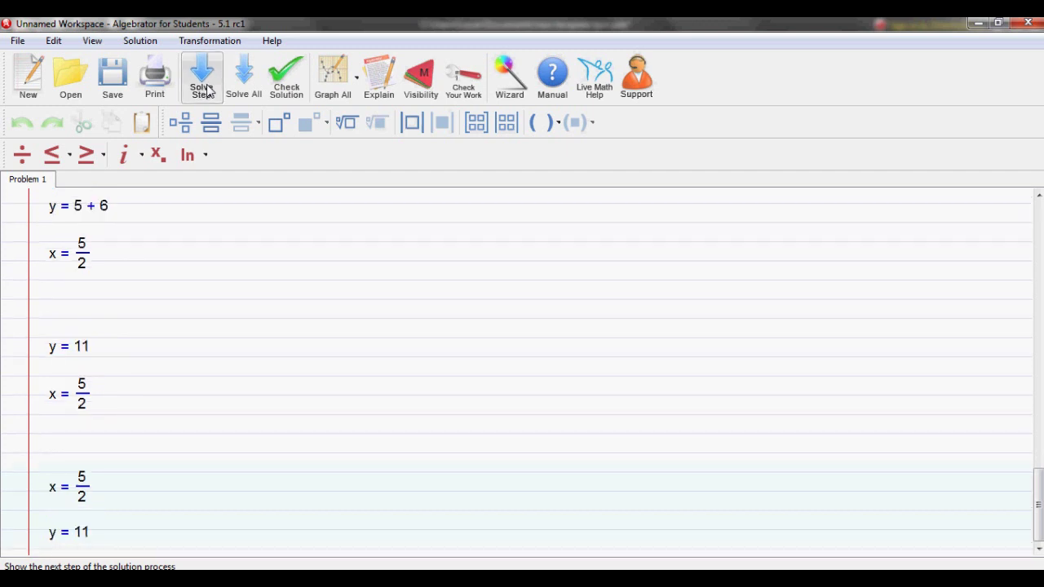
click(207, 91)
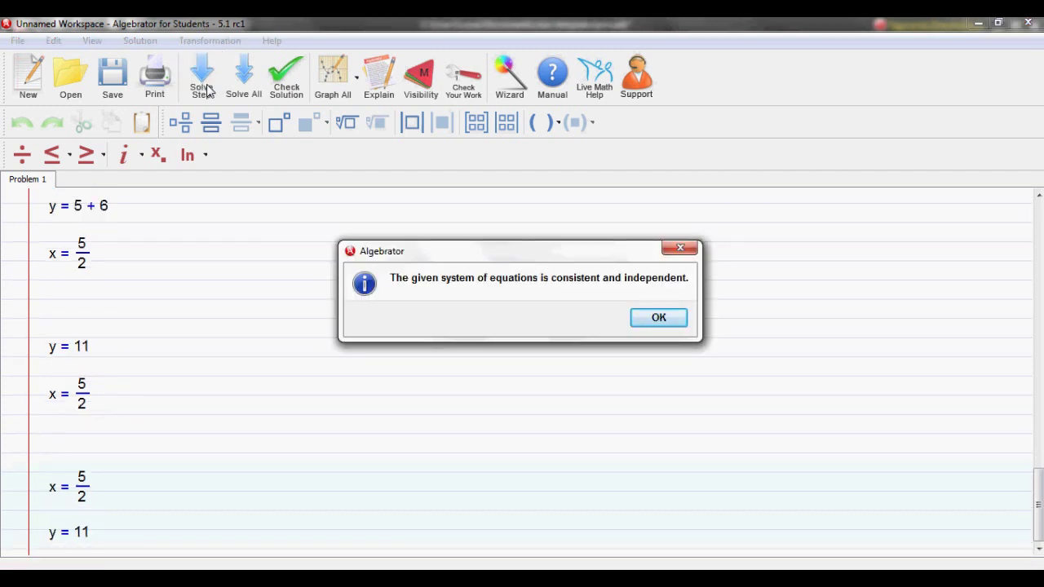
click(659, 319)
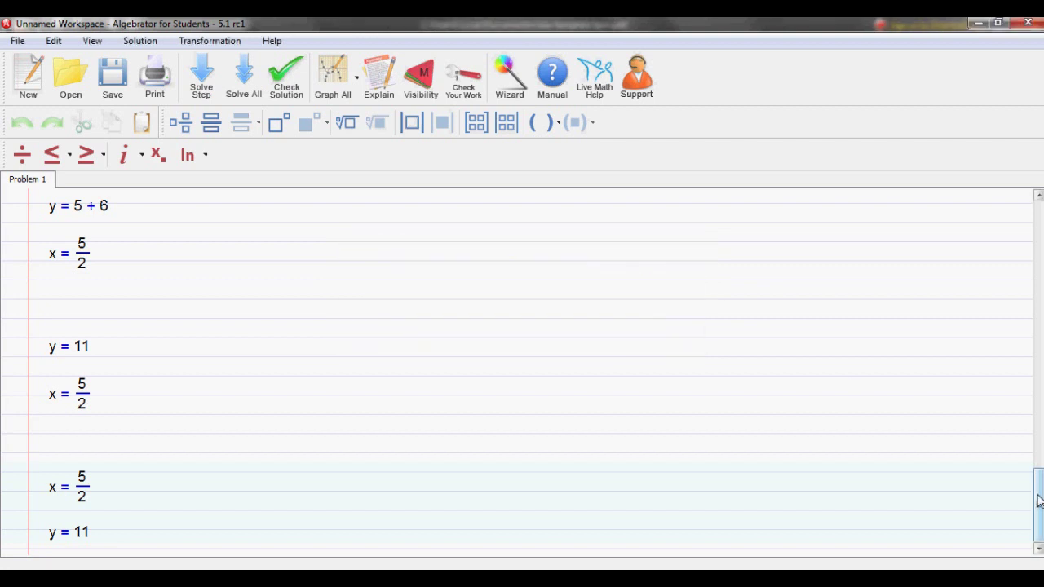
drag(1037, 503, 1036, 241)
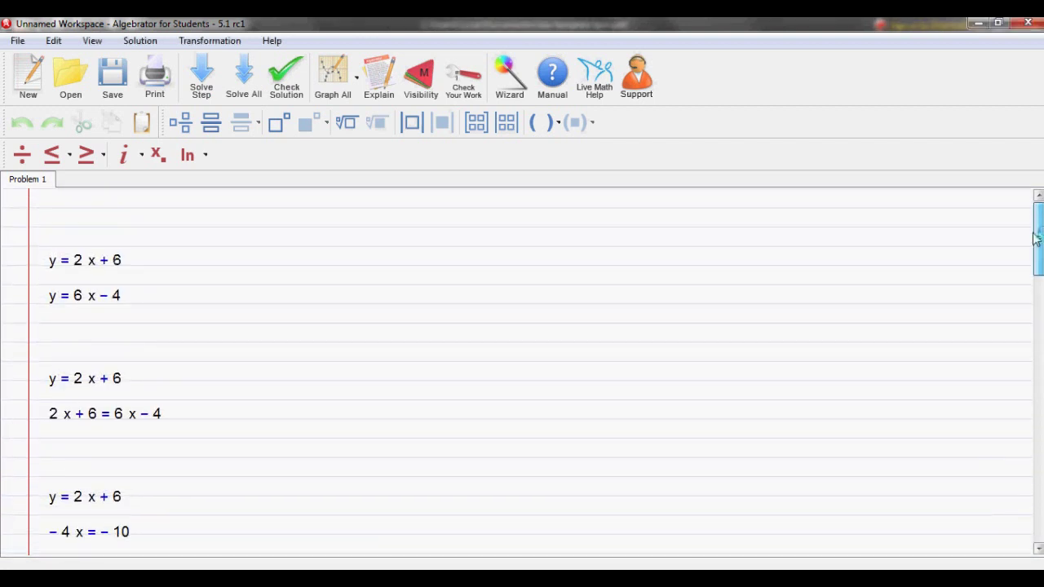
scroll(1028, 234, down, 1)
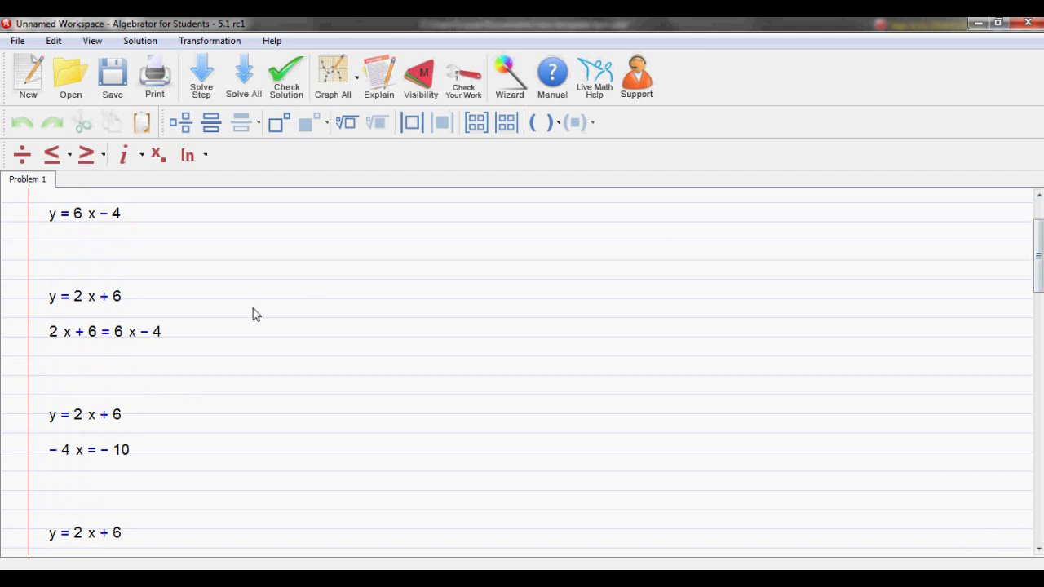
click(115, 303)
click(380, 86)
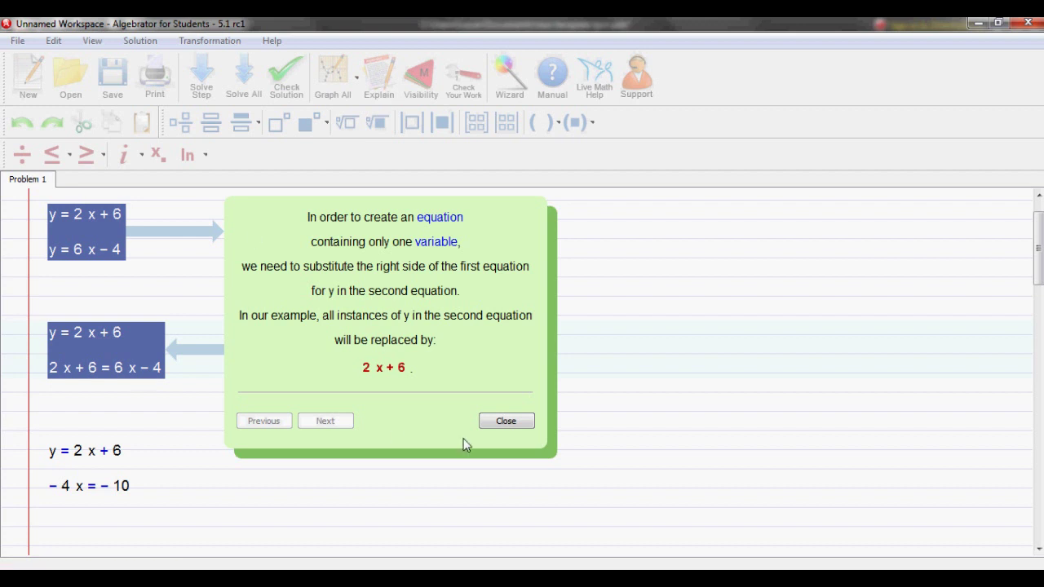
click(495, 422)
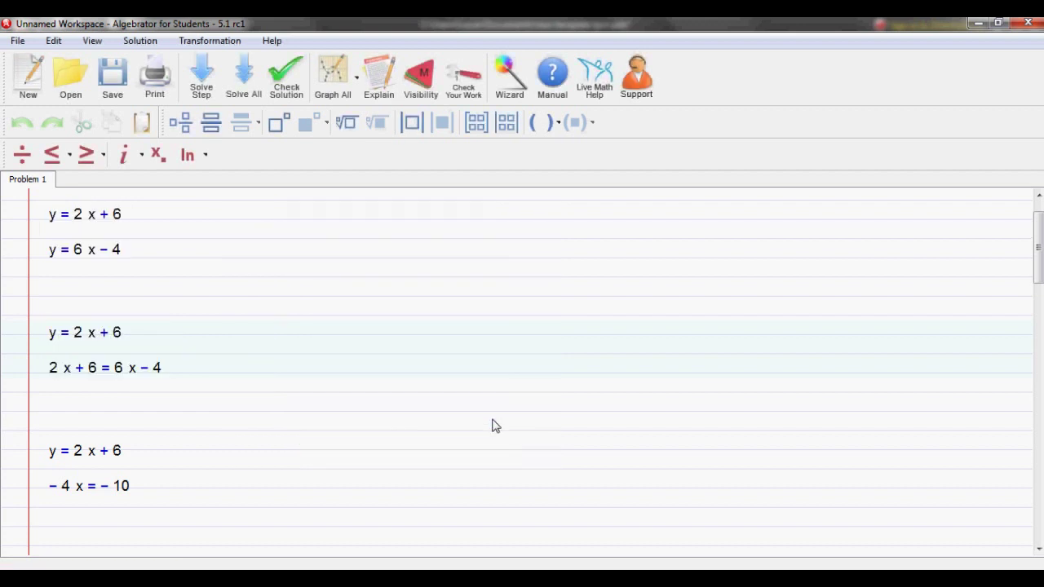
click(17, 40)
Enter (x + 3)^2 on a new worksheet and expand it to x² + 6x + 9.
click(27, 65)
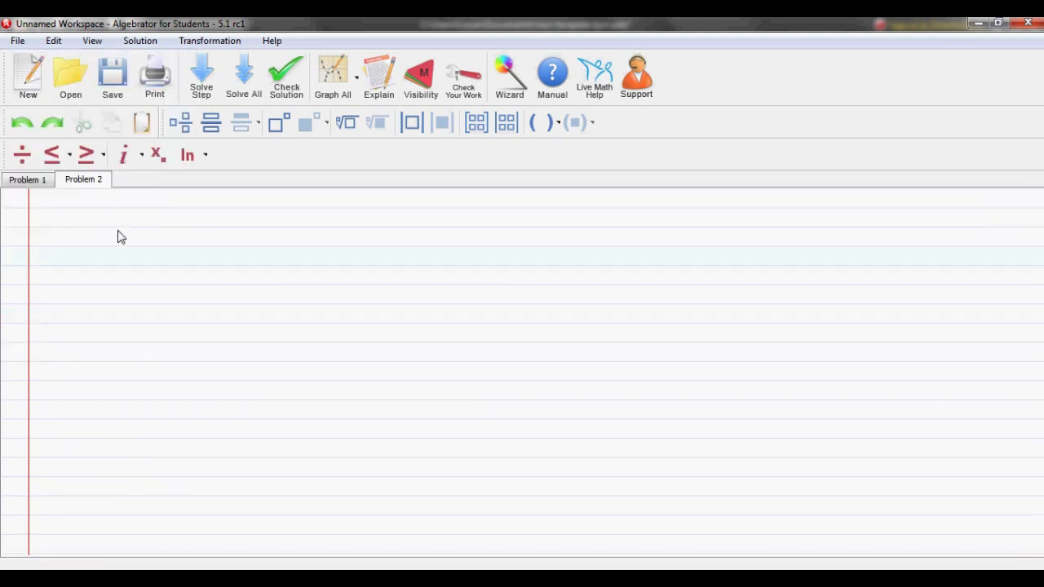
text((x )
text(+ 3))
text(^2)
click(202, 77)
click(217, 87)
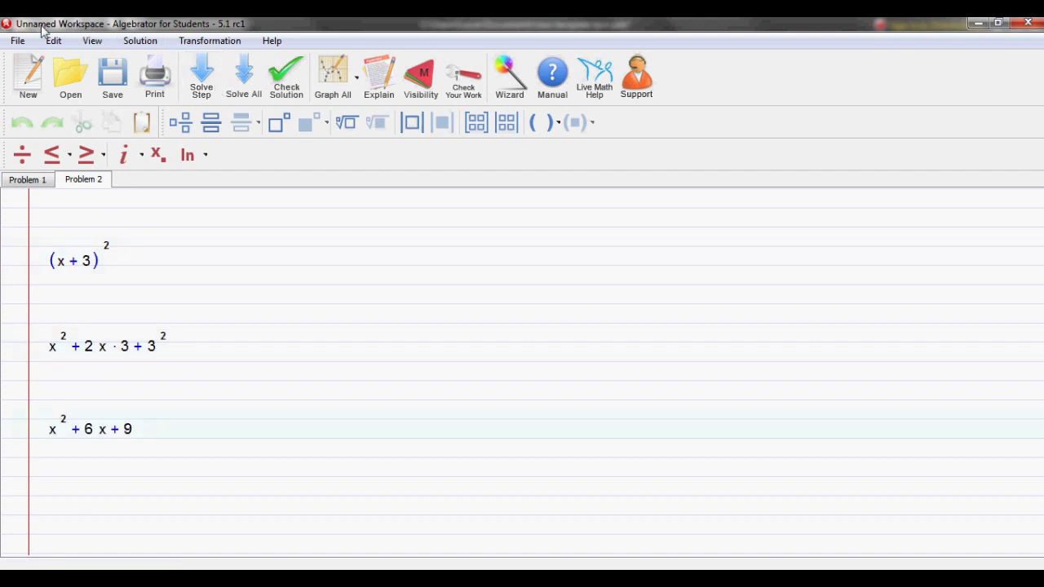
click(17, 42)
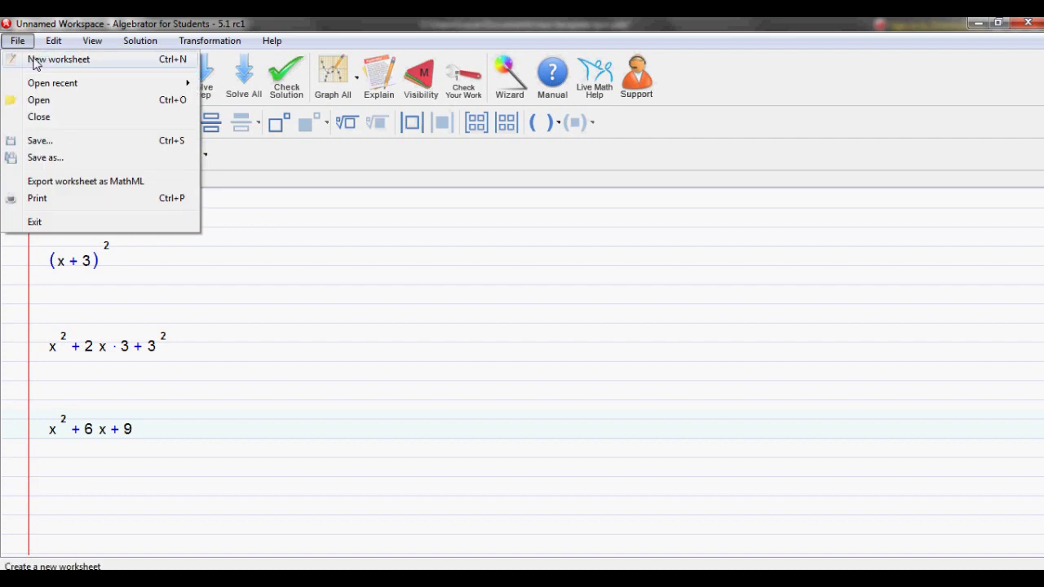
Build ln(x) + ln(2) = ln(10) on a new worksheet using the ln button.
click(35, 64)
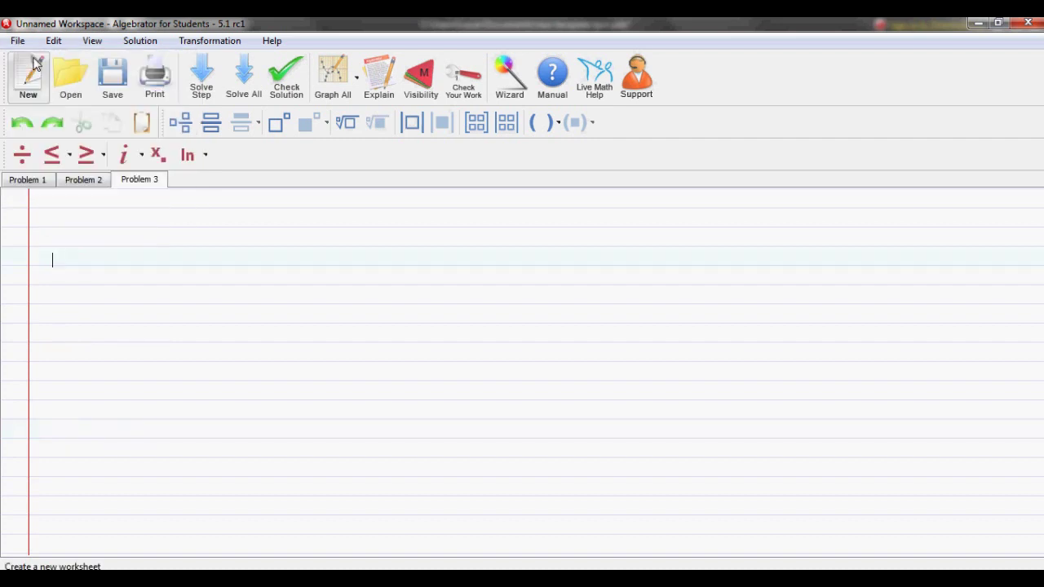
click(188, 156)
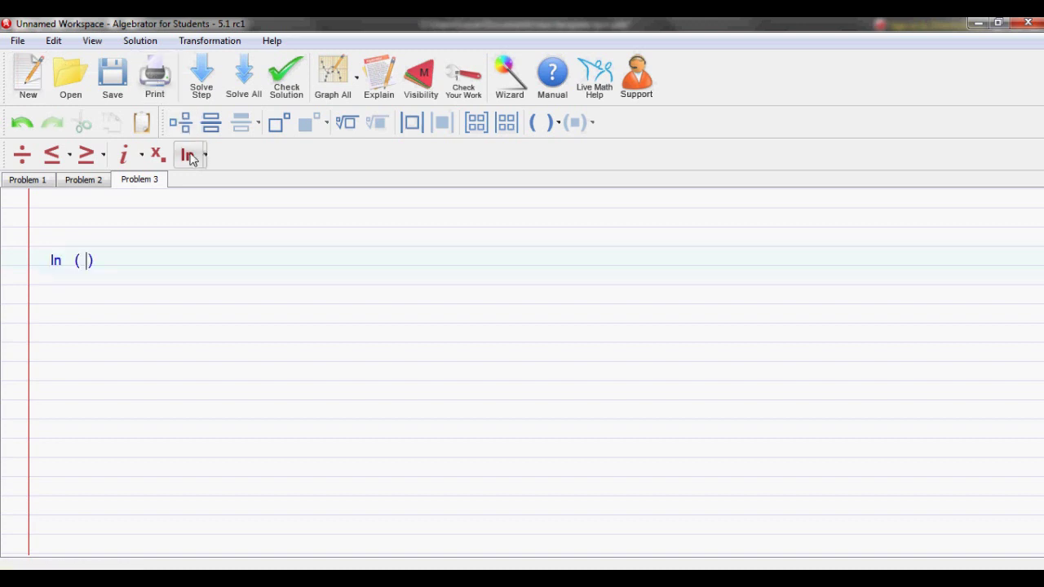
text(x)
key(Right)
text(+)
click(188, 155)
text(2)
key(Right)
text(= )
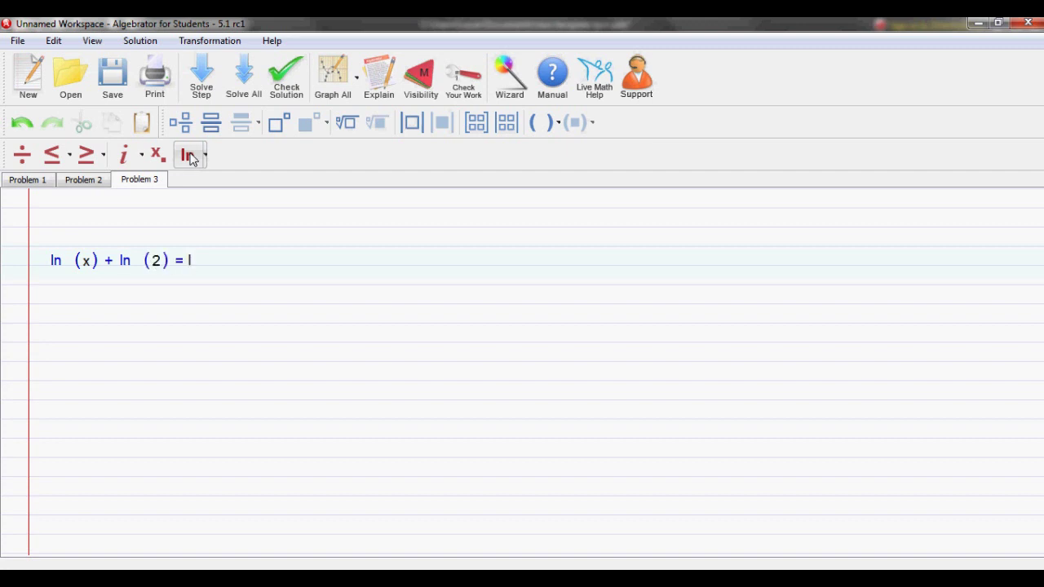
text(ln)
key(BackSpace)
key(BackSpace)
click(189, 156)
text(10)
Step through the solution to x = e^(2.30258509)/2.
click(212, 88)
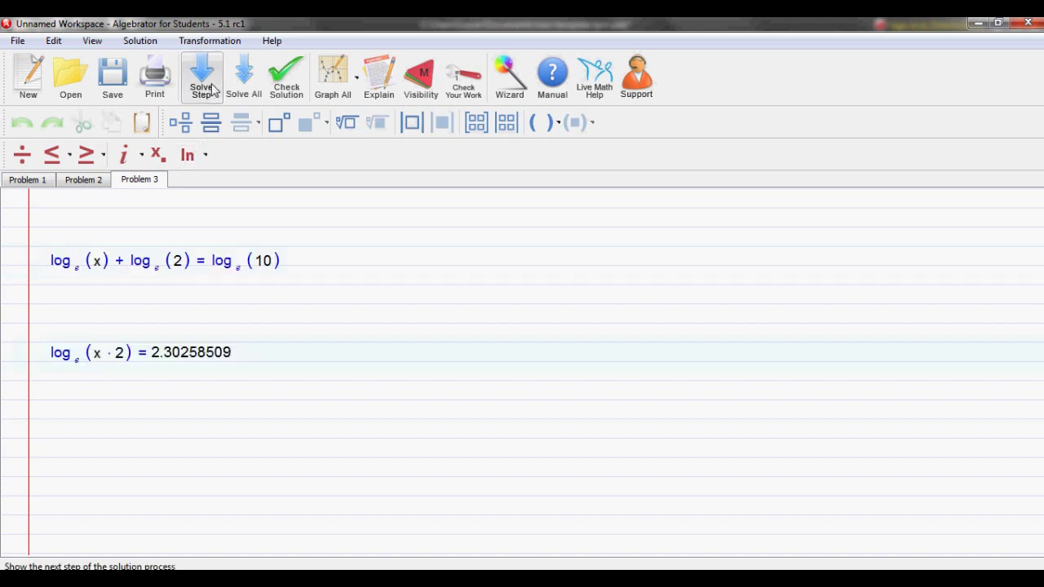
click(214, 89)
click(214, 90)
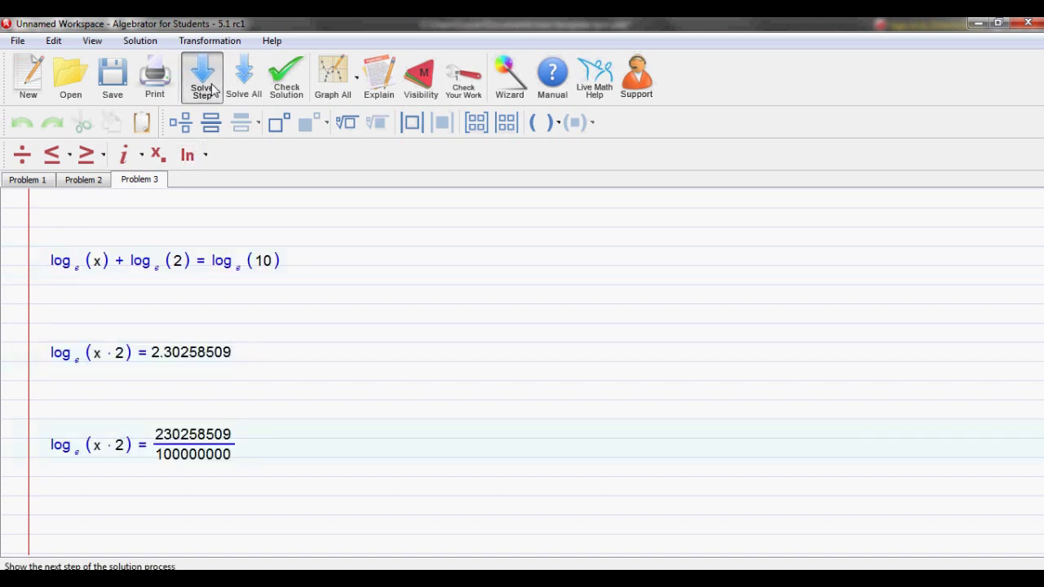
click(213, 89)
click(213, 90)
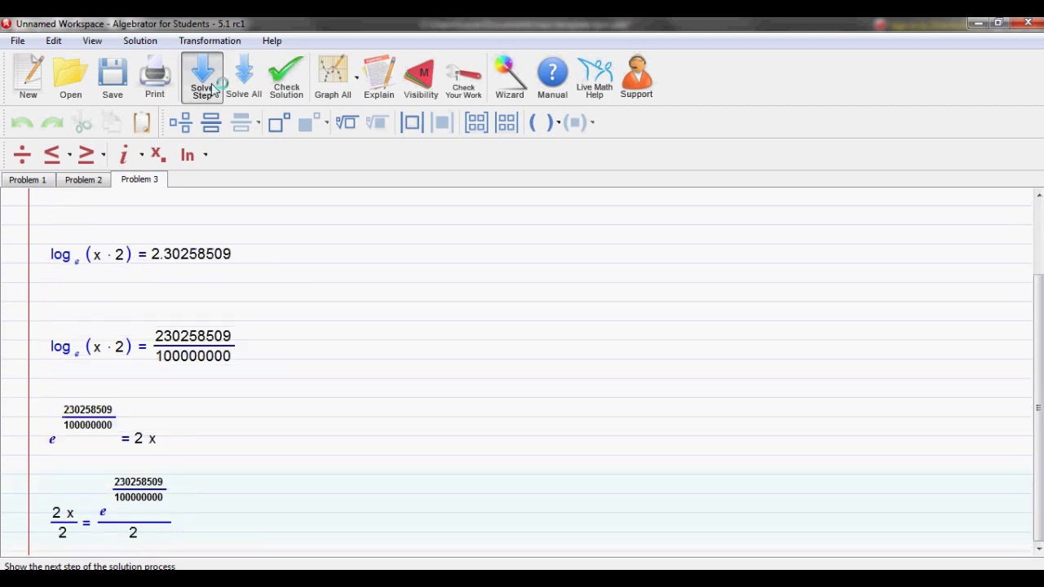
click(140, 41)
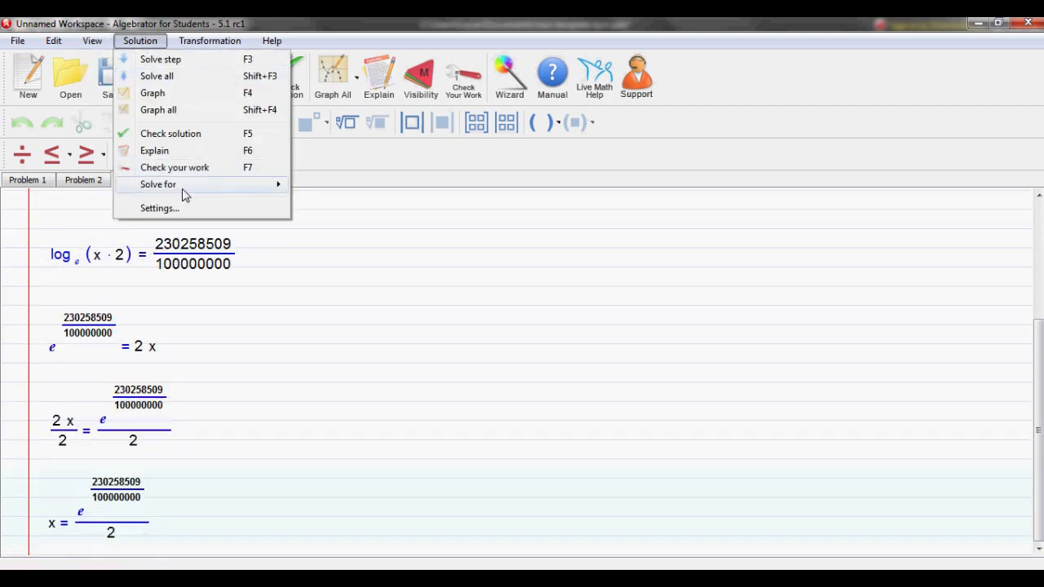
Switch arithmetic to real decimals and replace Problem 3 with the log_e equation.
click(188, 210)
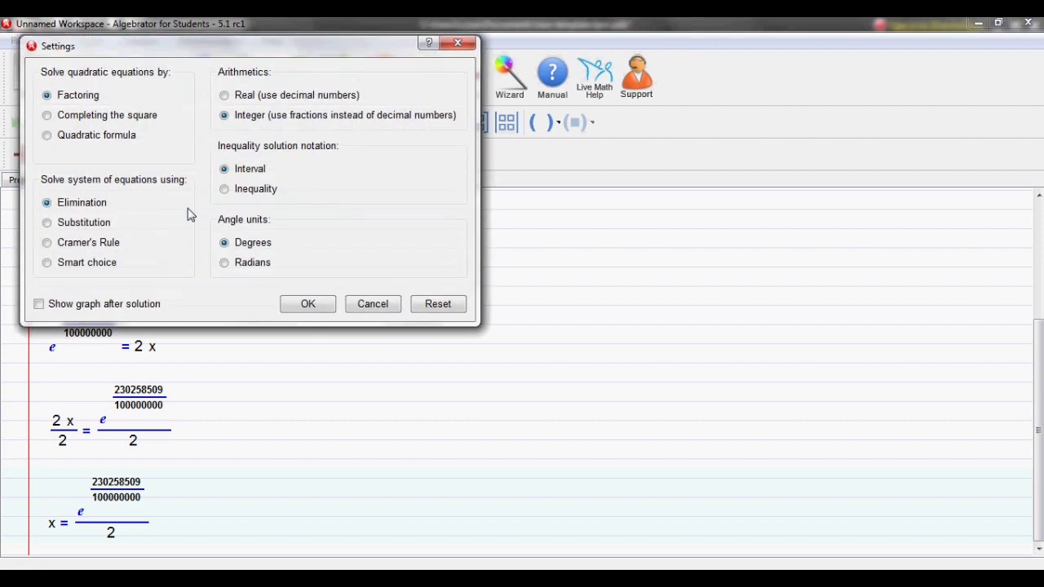
click(231, 97)
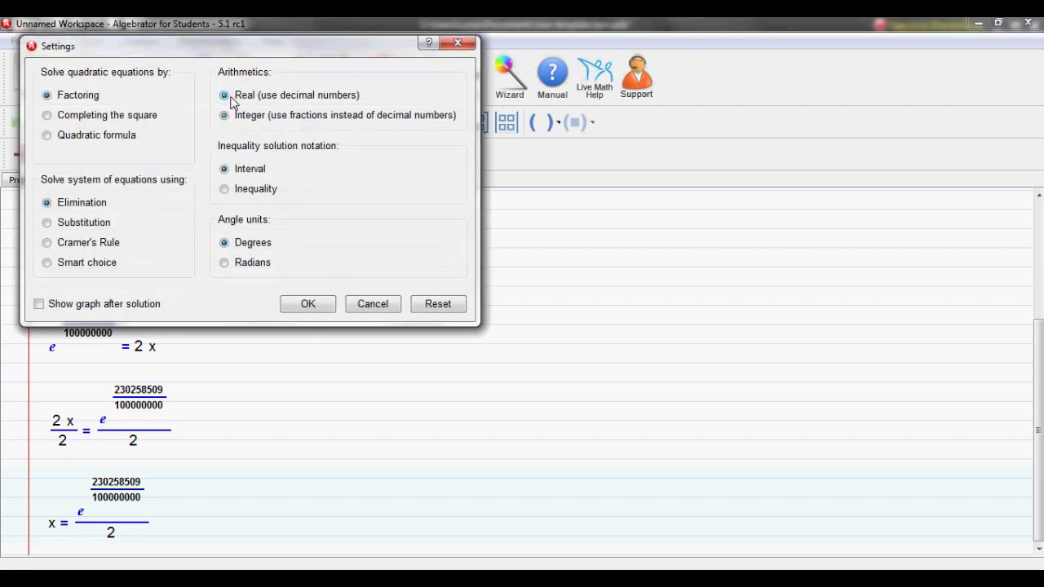
click(306, 306)
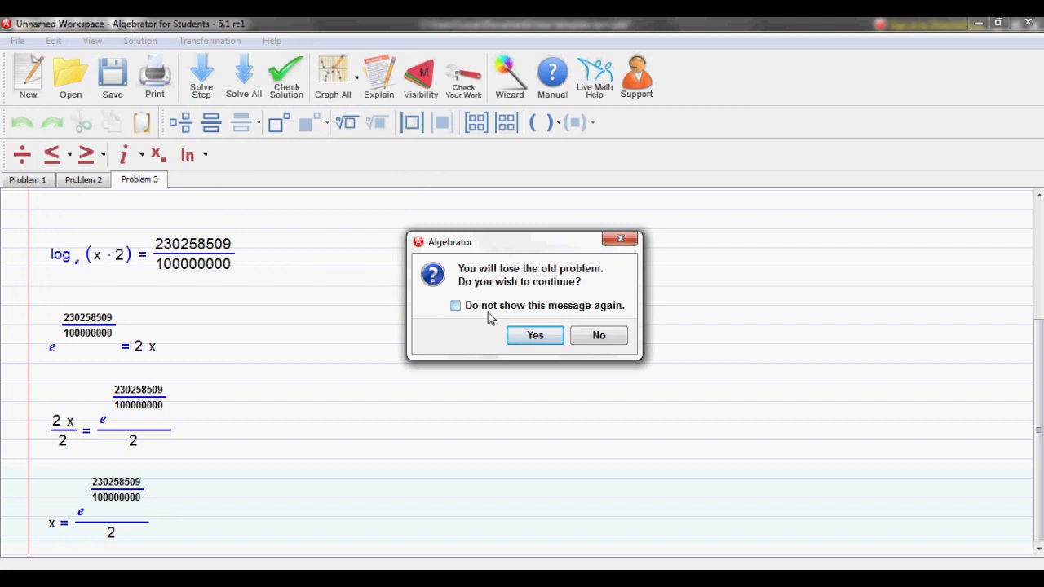
click(517, 336)
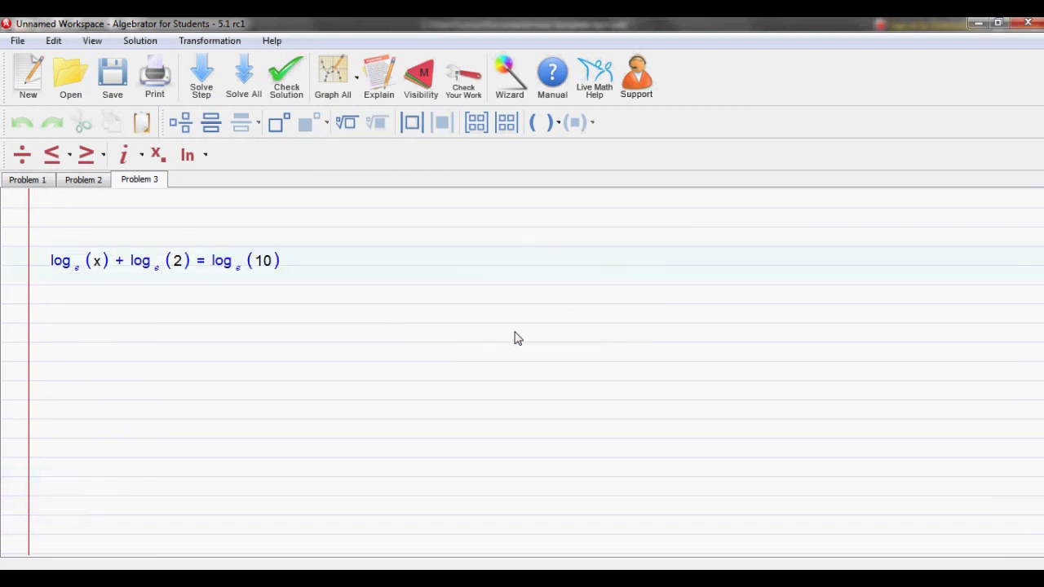
Step through to x = e^2.30258509/2 and dismiss the no-further-solution message.
click(206, 87)
click(205, 87)
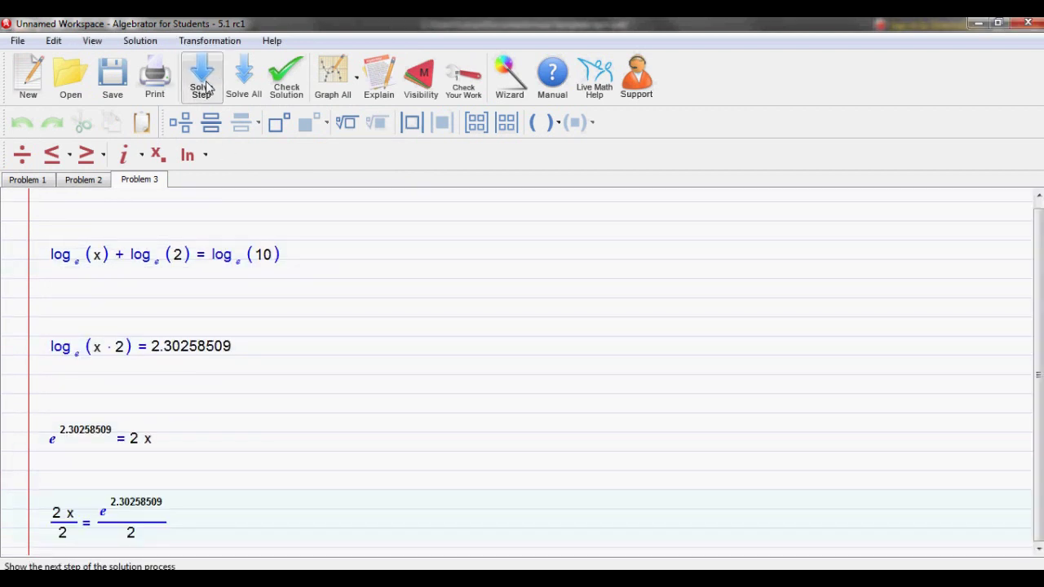
click(206, 87)
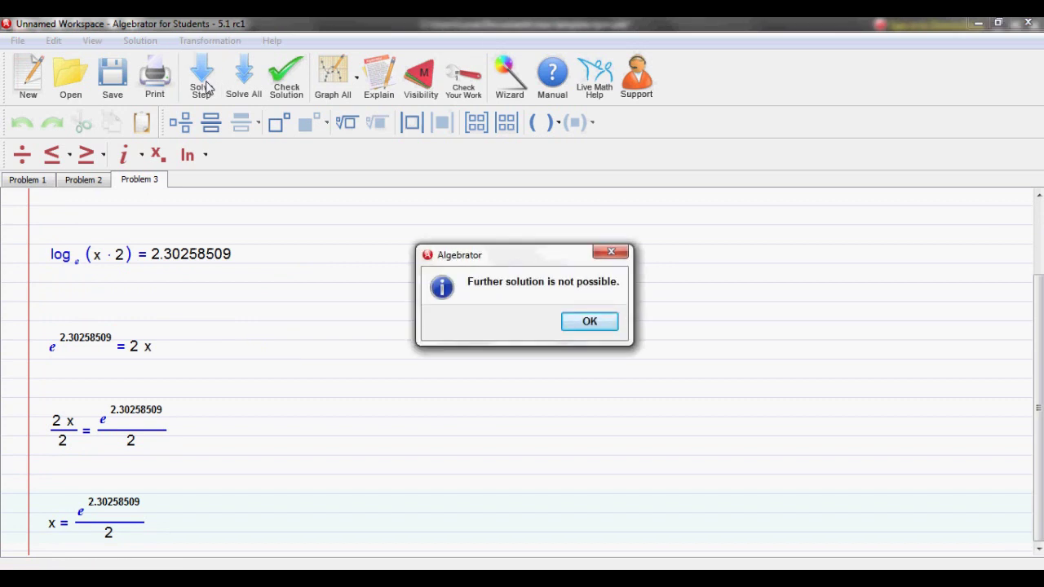
click(577, 325)
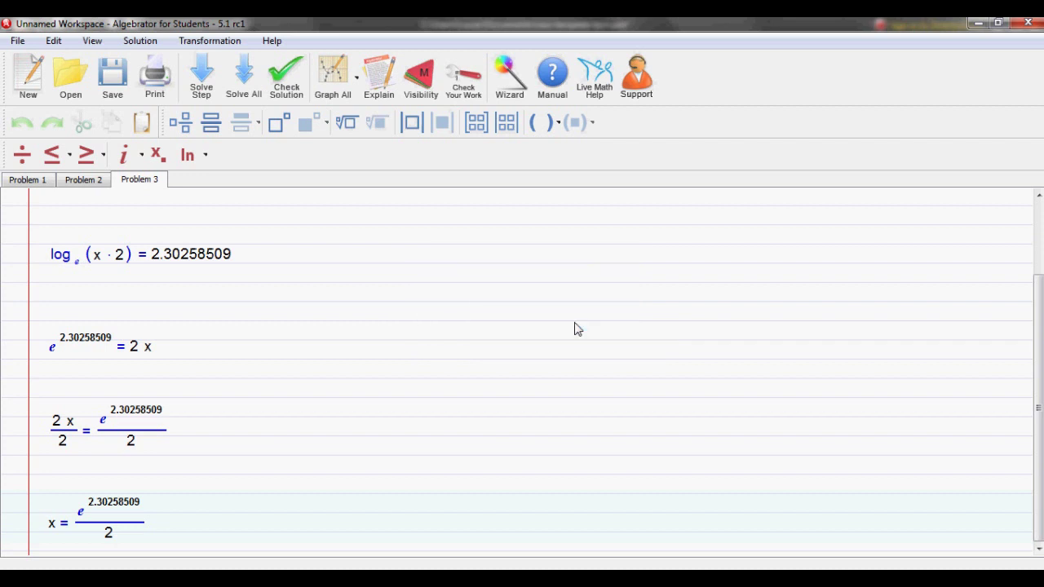
click(213, 48)
Choose the Circle wizard 'Equation of a circle using its center and radius'.
click(419, 26)
click(506, 77)
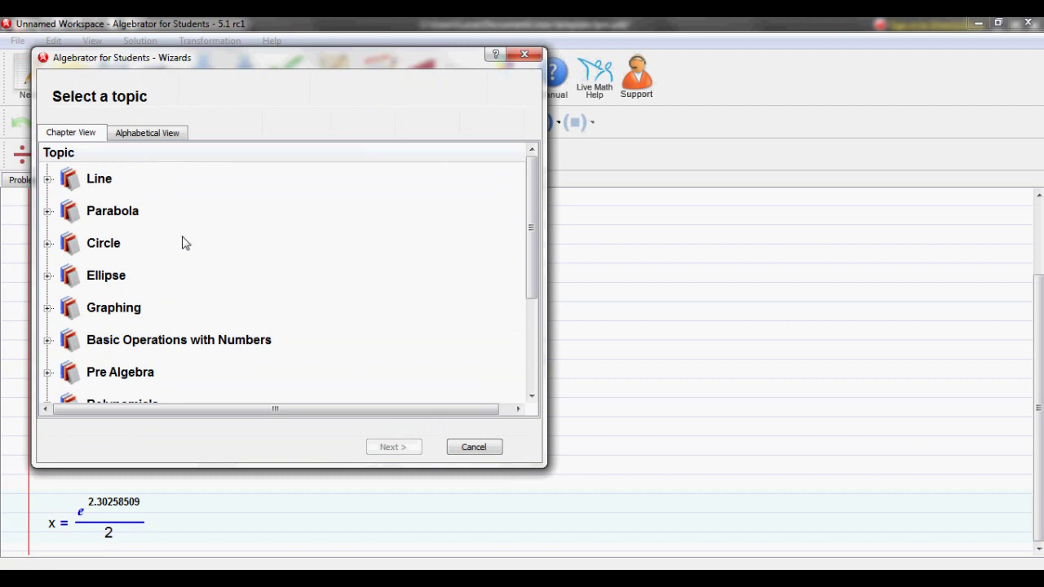
click(47, 244)
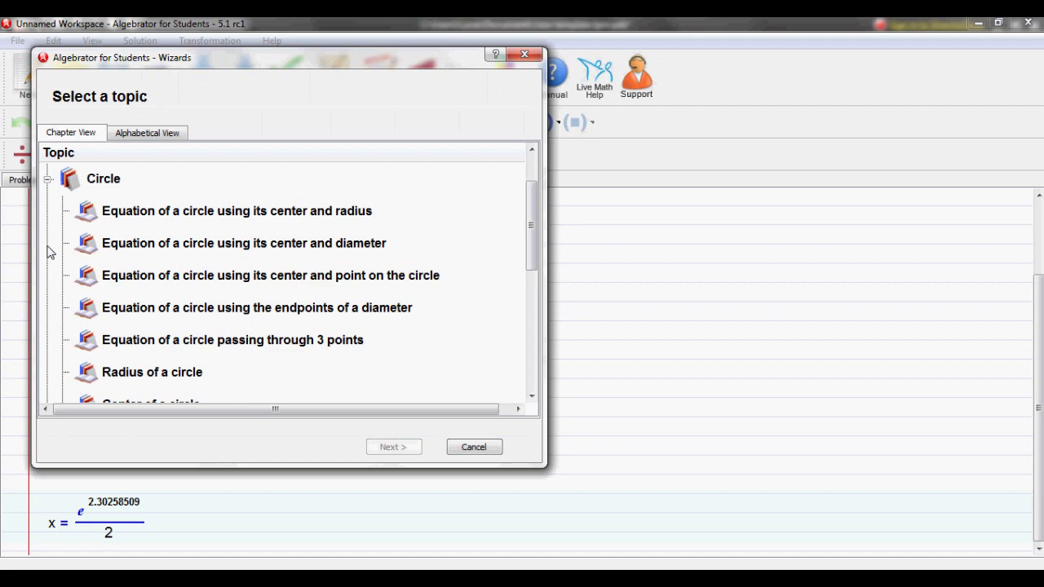
click(170, 214)
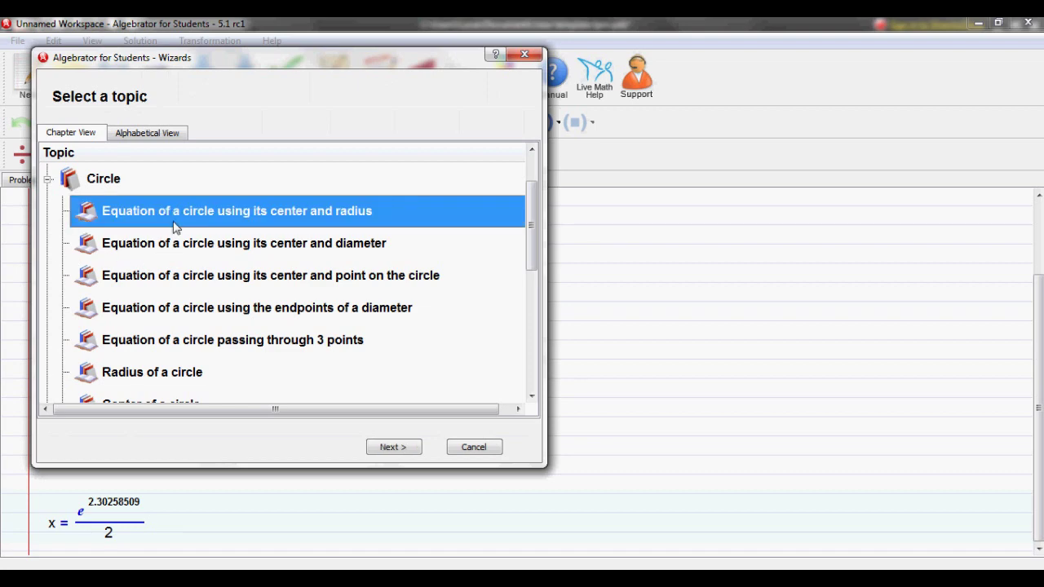
click(397, 450)
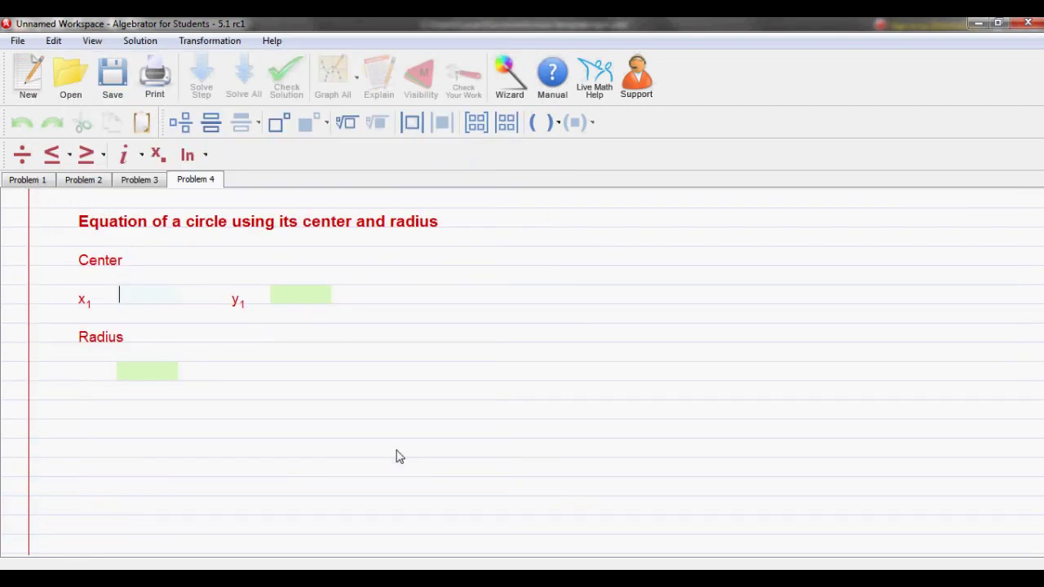
Enter center (2, 3) and radius 4, then show the first solution step.
text(2)
click(316, 301)
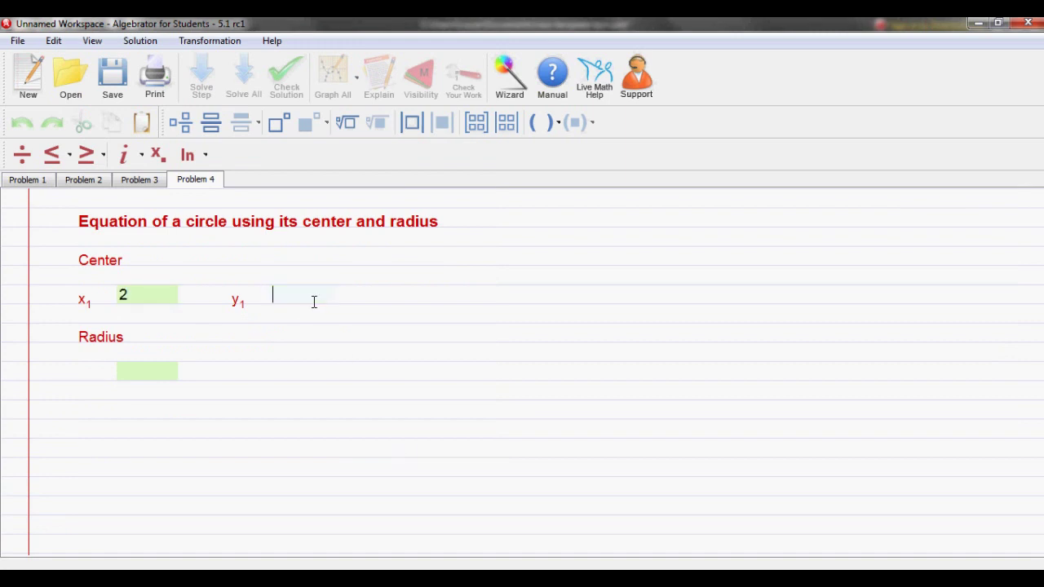
text(3)
key(Tab)
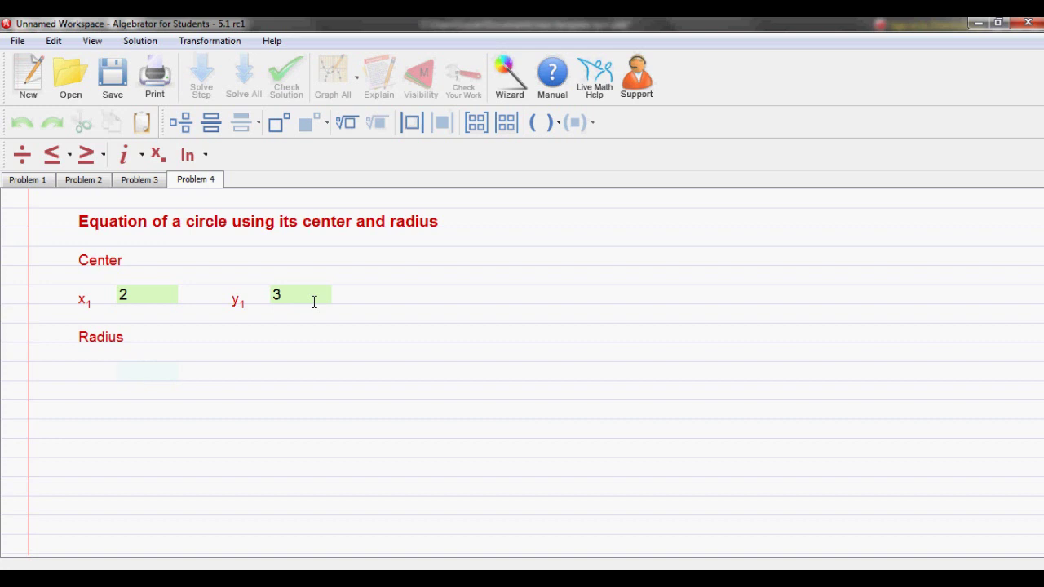
text(4)
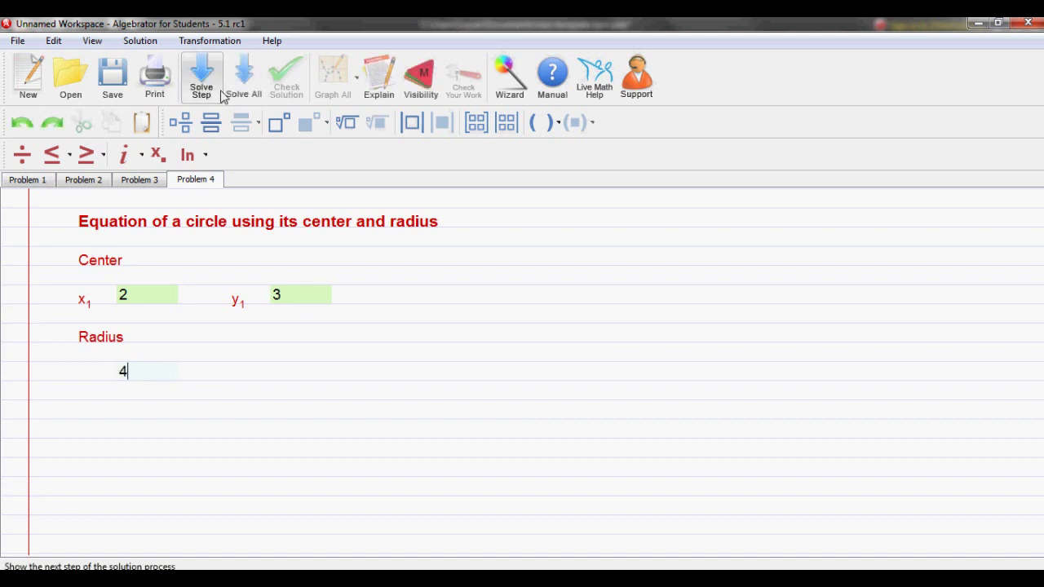
click(205, 88)
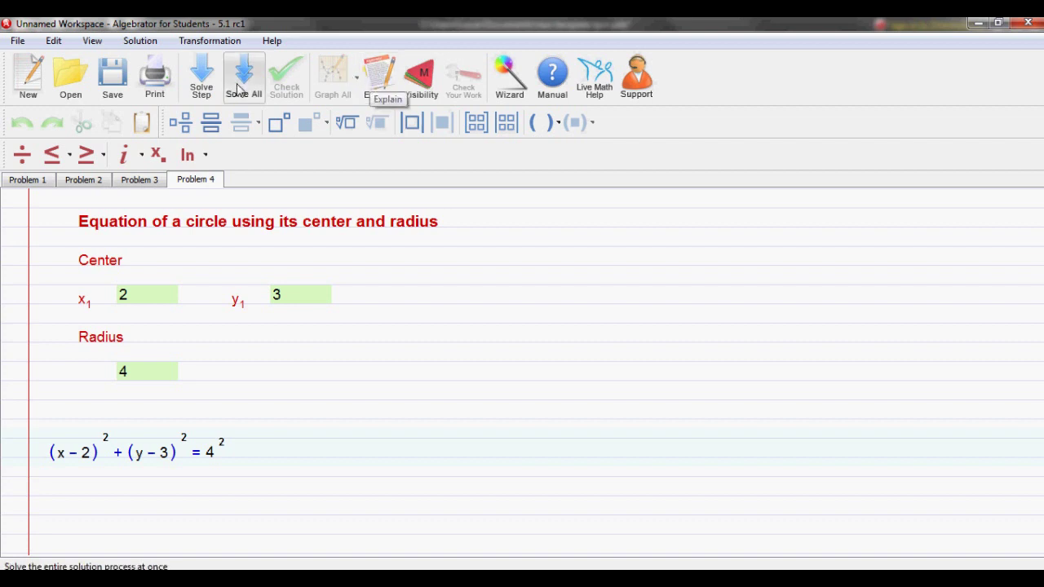
Advance to (x − 2)² + (y − 3)² = 16 and view explanations for both steps.
click(202, 86)
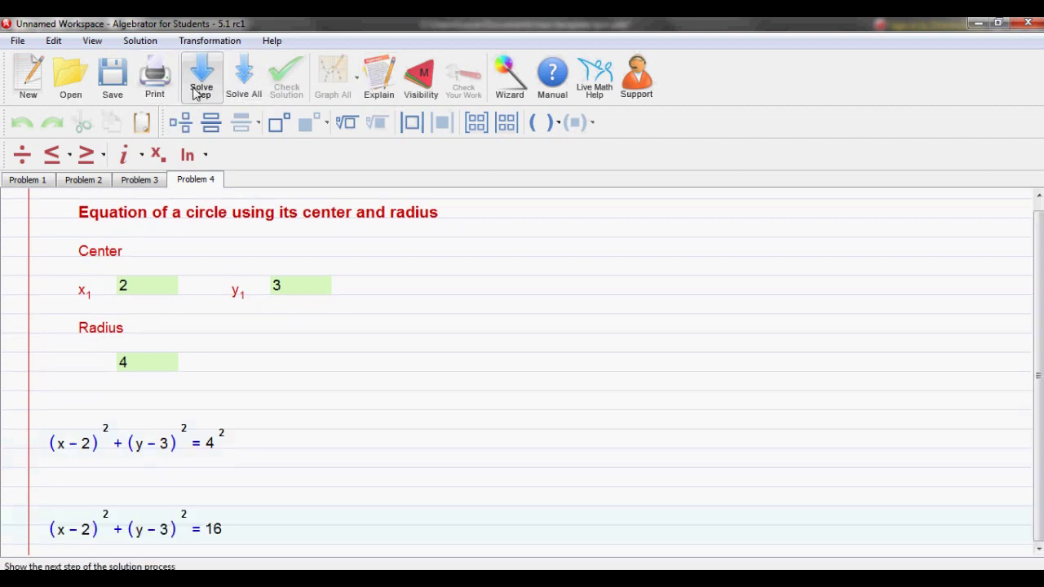
click(377, 91)
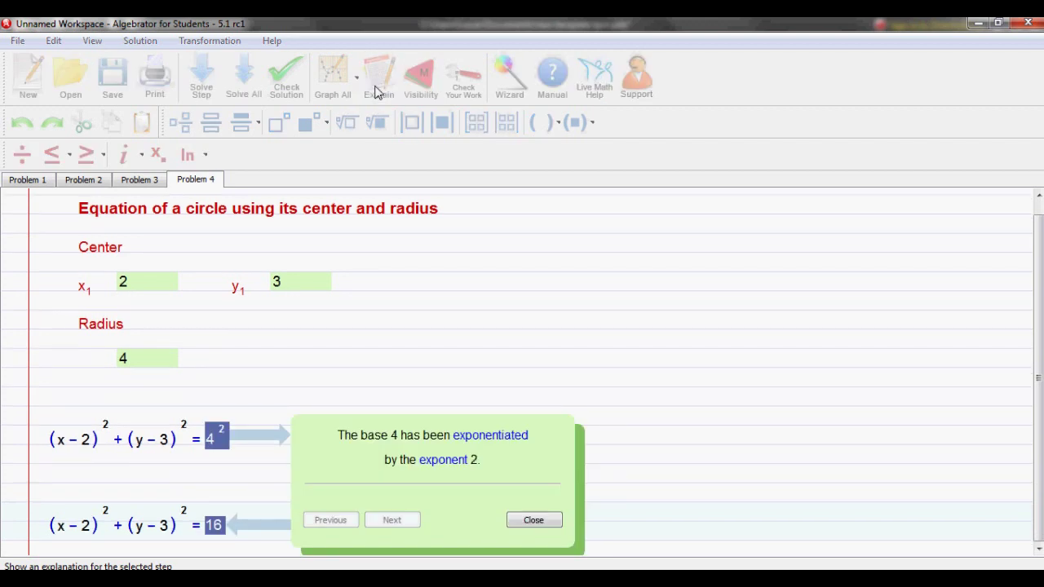
click(530, 520)
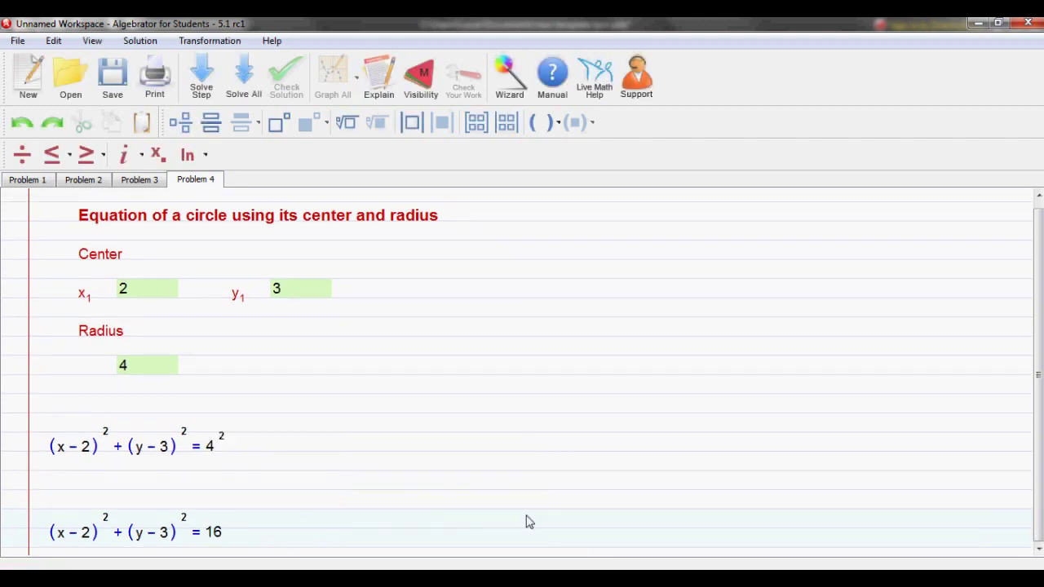
click(194, 457)
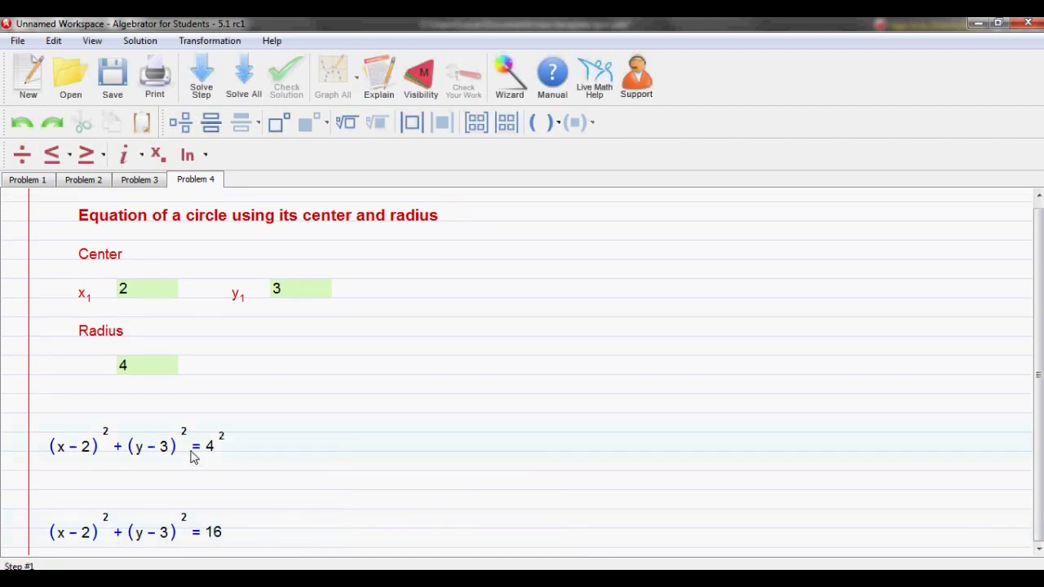
click(397, 75)
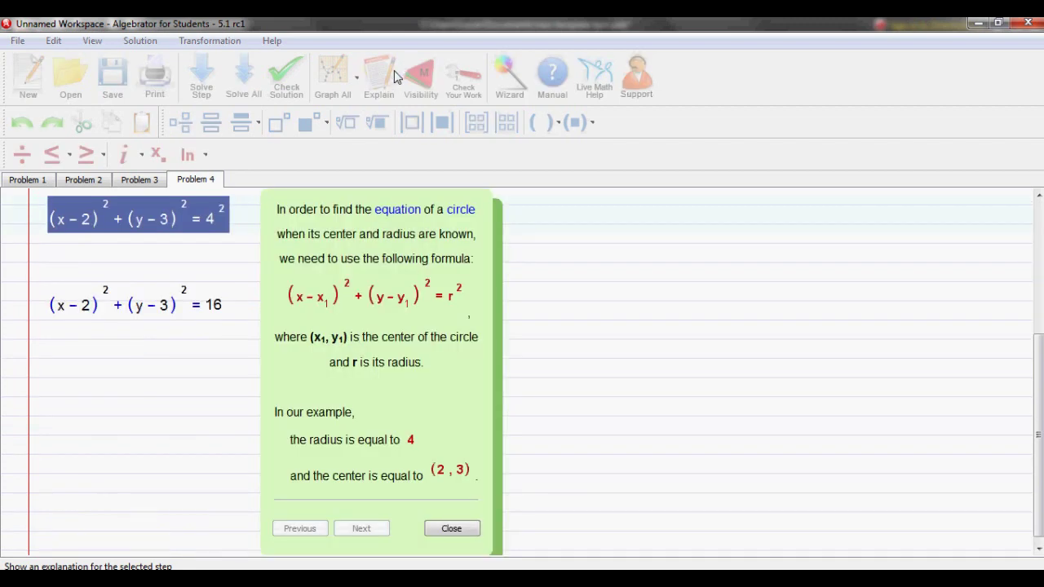
click(452, 528)
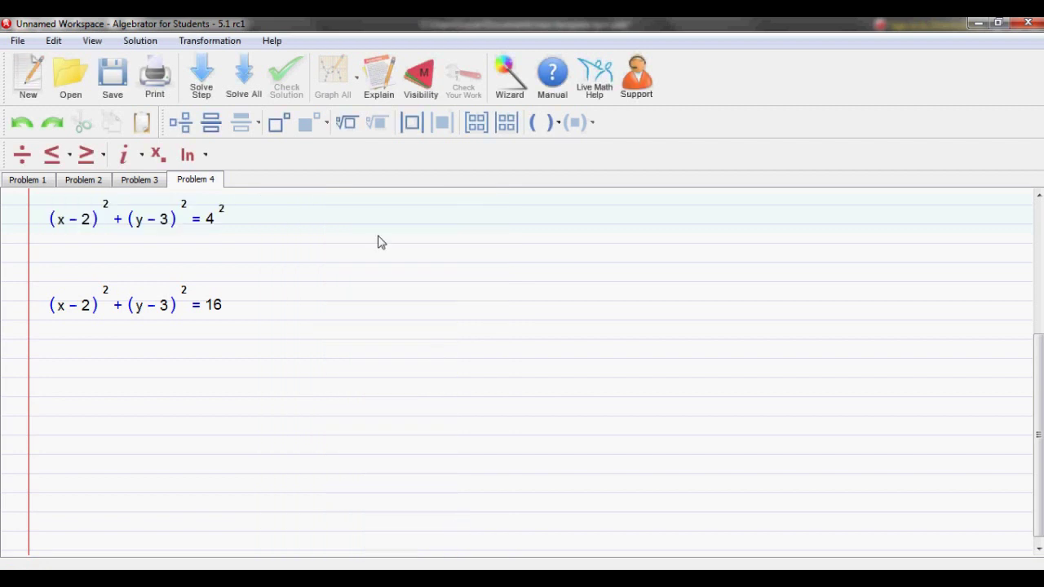
Choose the Geometry and Trigonometry 'Solve right triangles' wizard.
click(519, 72)
drag(531, 177, 522, 359)
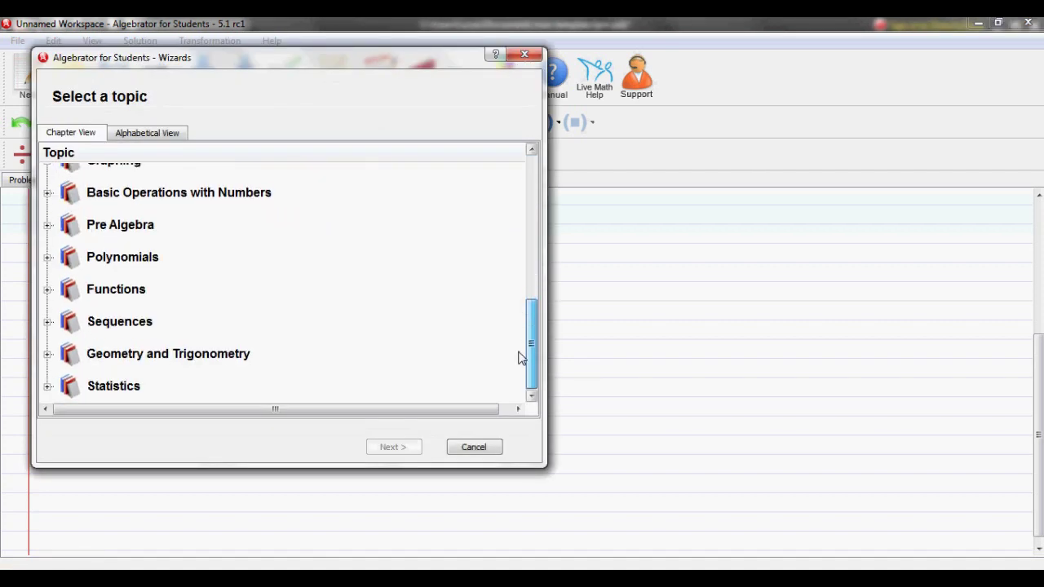
click(48, 354)
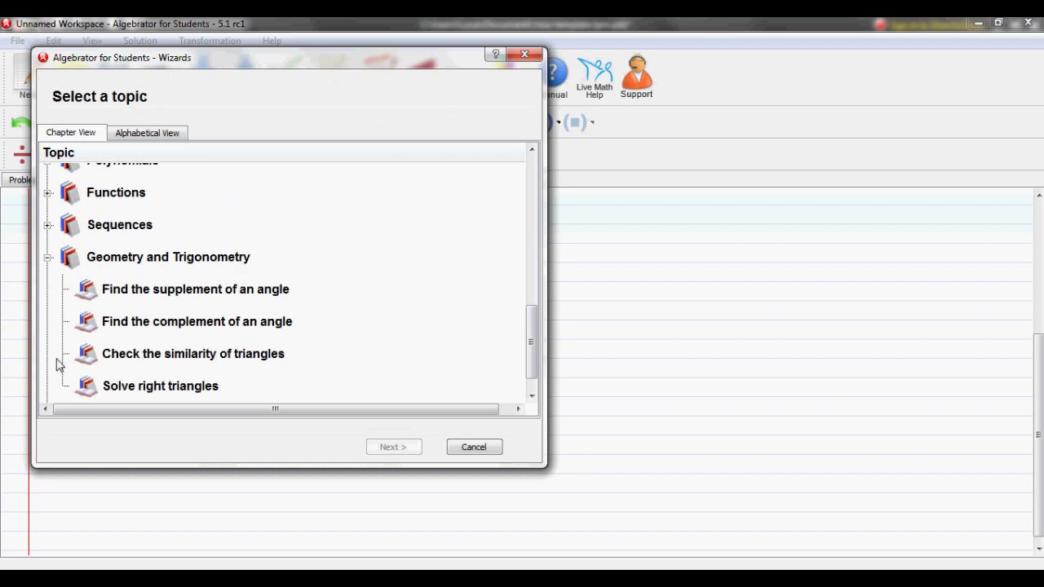
drag(526, 337, 530, 356)
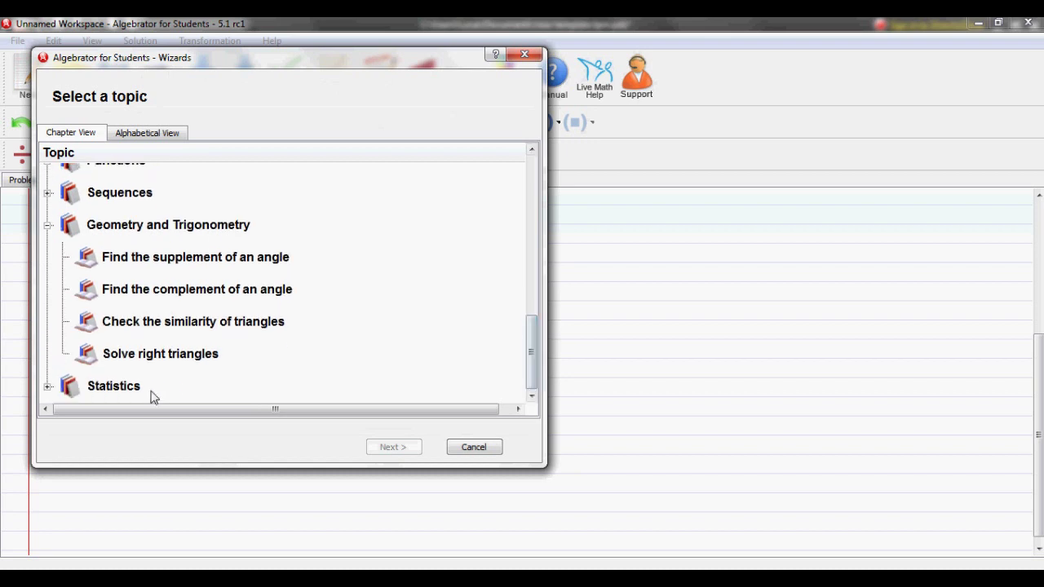
click(131, 356)
click(376, 455)
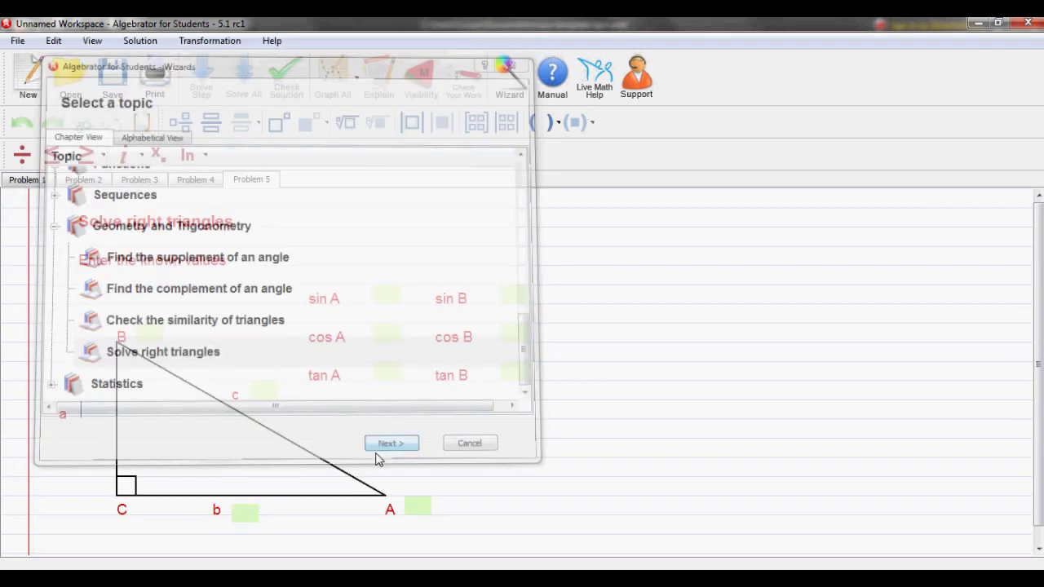
Enter angle A = 30 and side b = 4, then select the side a entry.
click(412, 507)
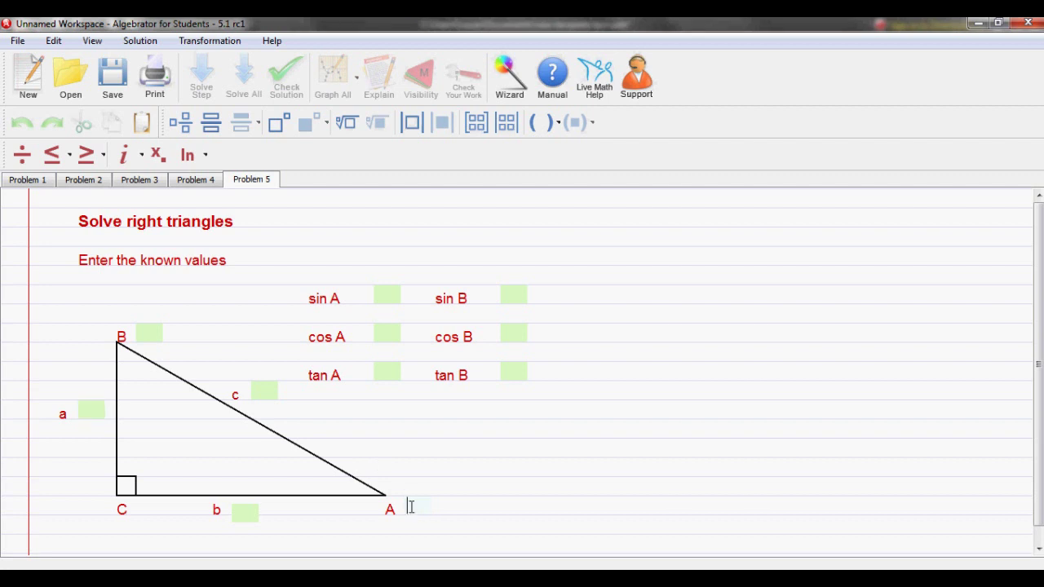
text(30)
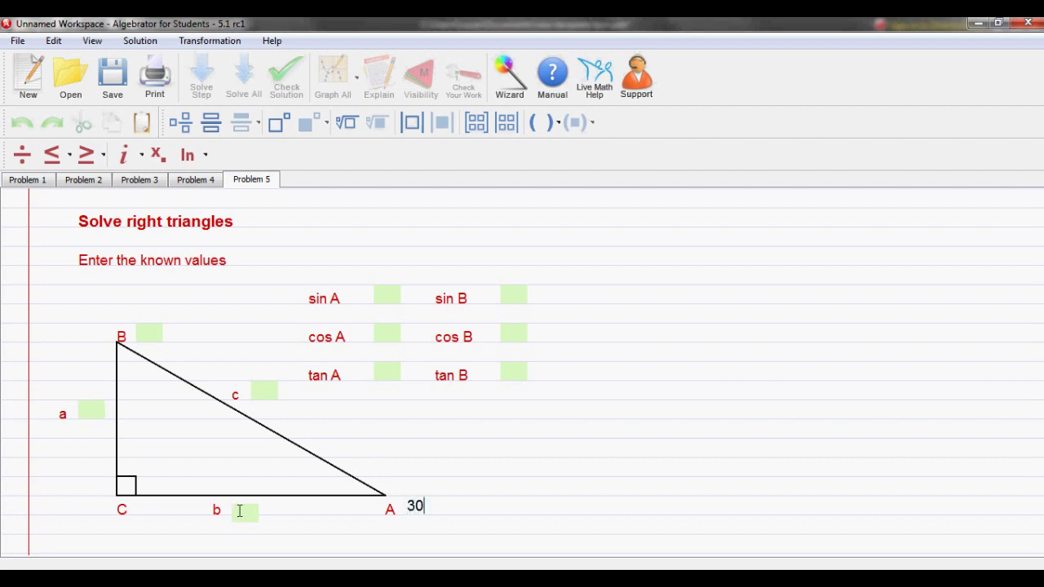
click(240, 512)
text(4)
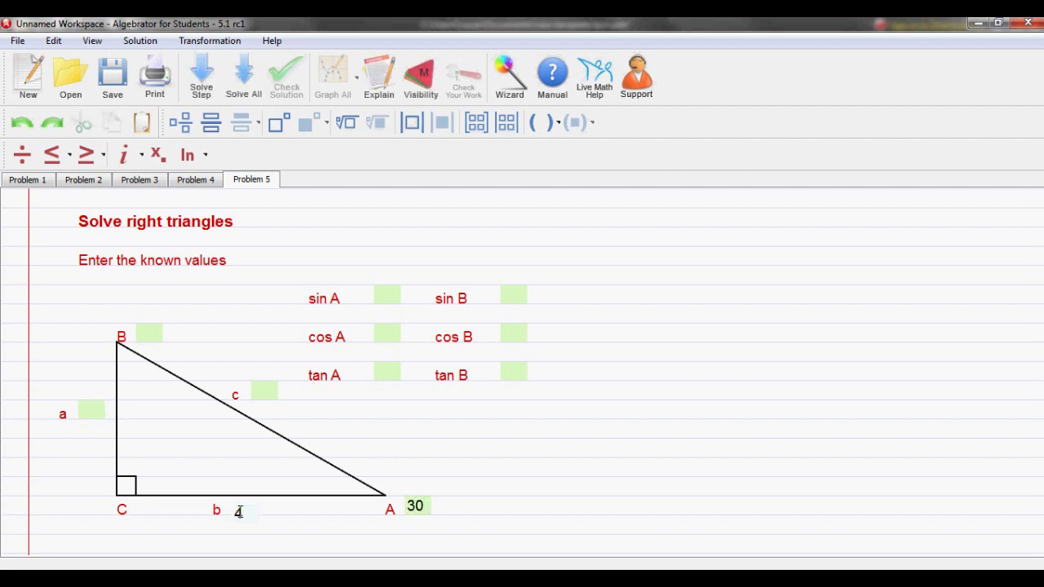
click(91, 410)
text(6)
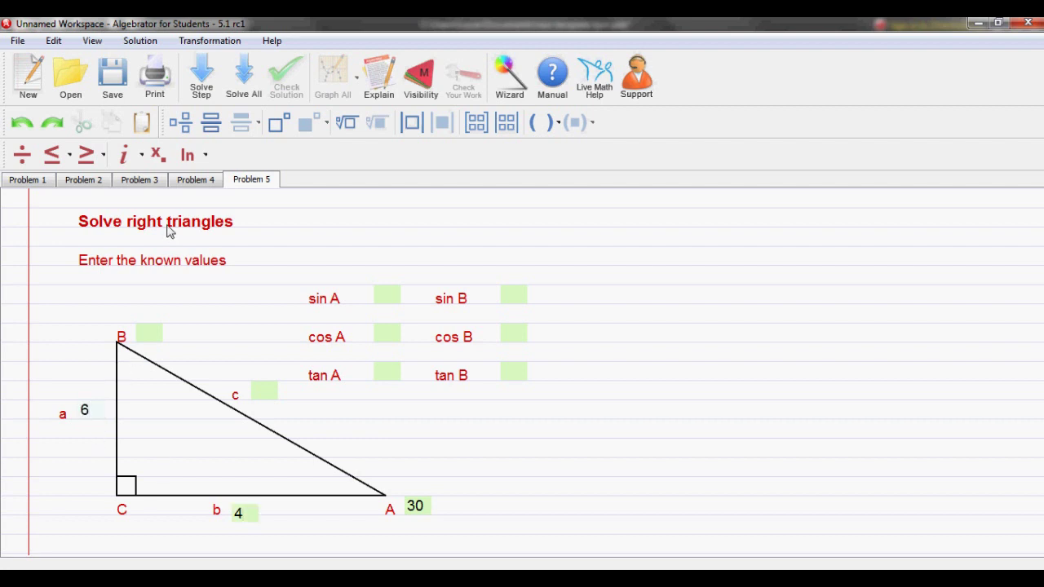
Solve All for sin, cos, tan of A and B, side c and angle B.
click(243, 88)
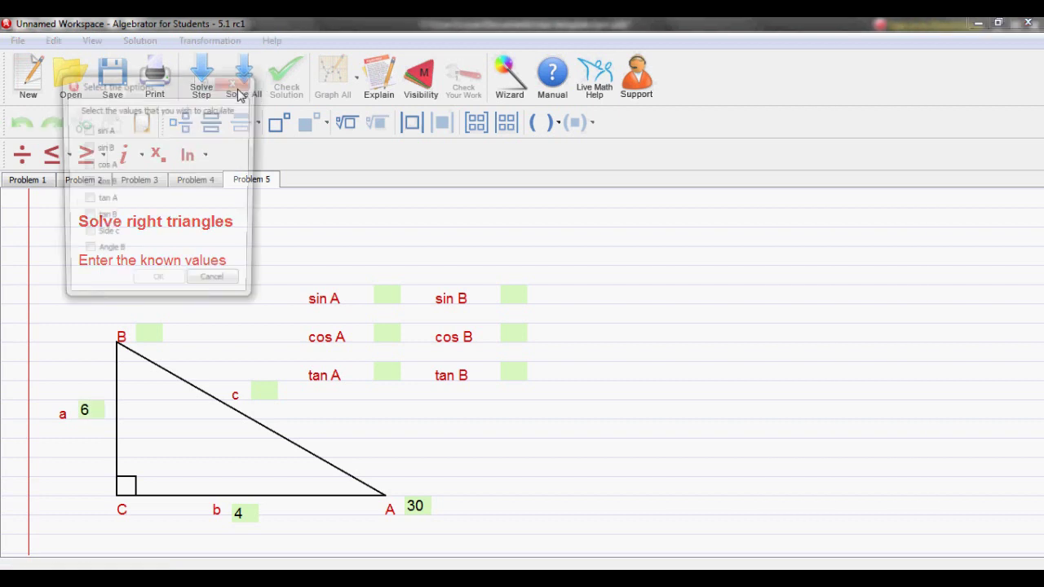
click(85, 129)
click(85, 147)
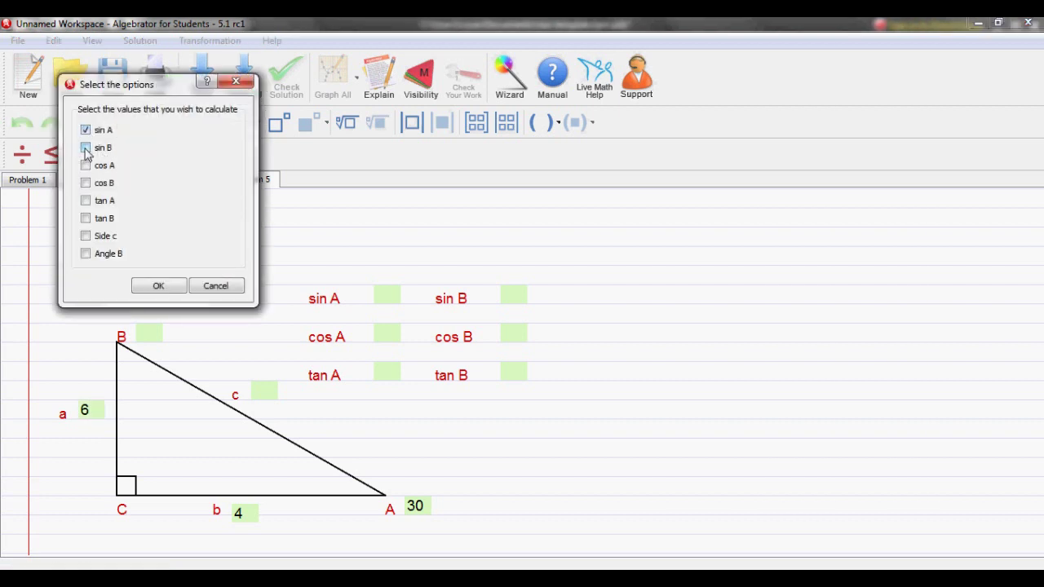
click(86, 166)
click(86, 182)
click(86, 201)
click(85, 218)
click(86, 236)
click(86, 254)
click(159, 287)
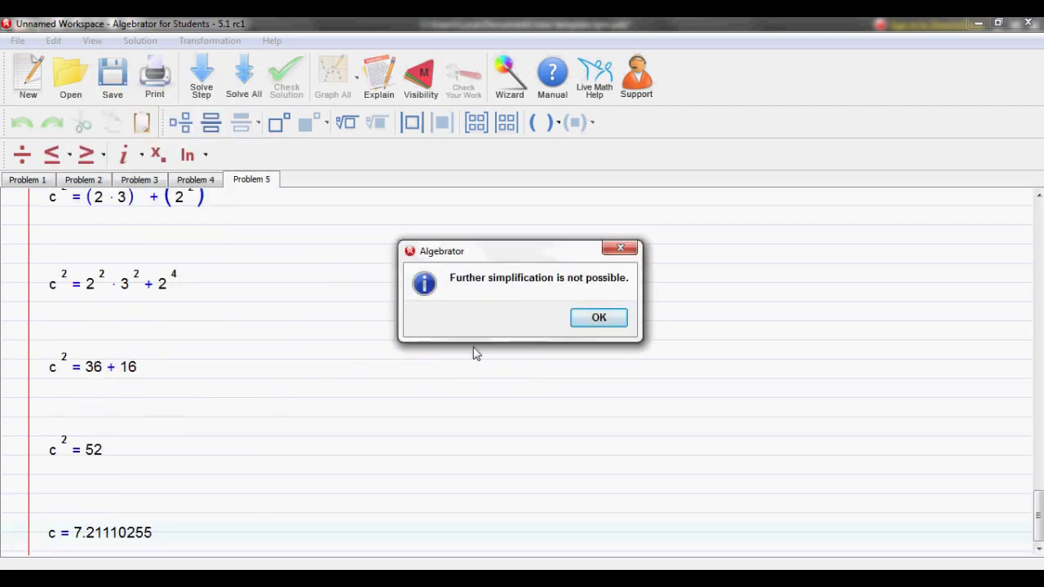
click(602, 322)
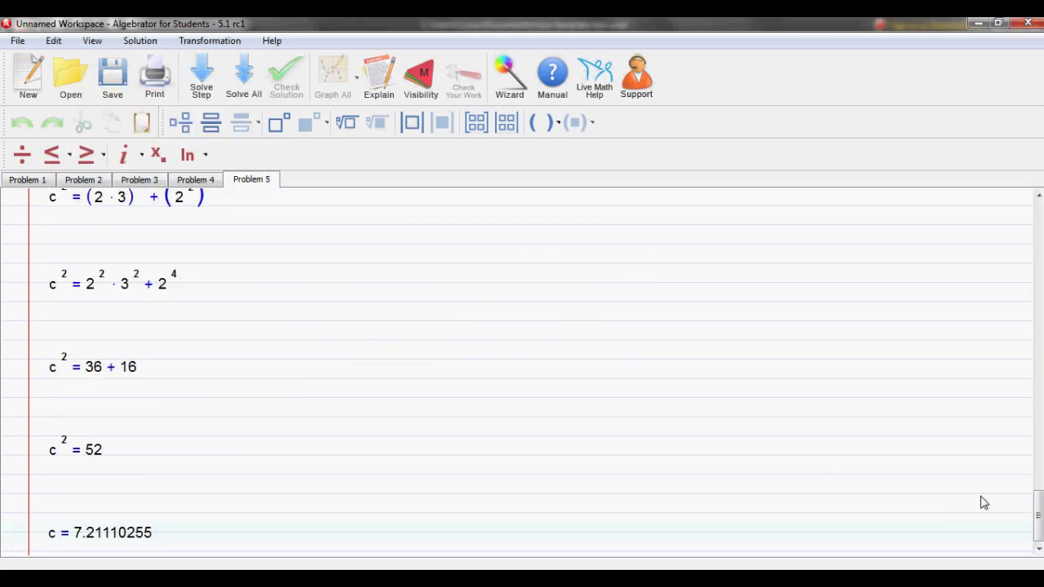
drag(1038, 515, 1039, 228)
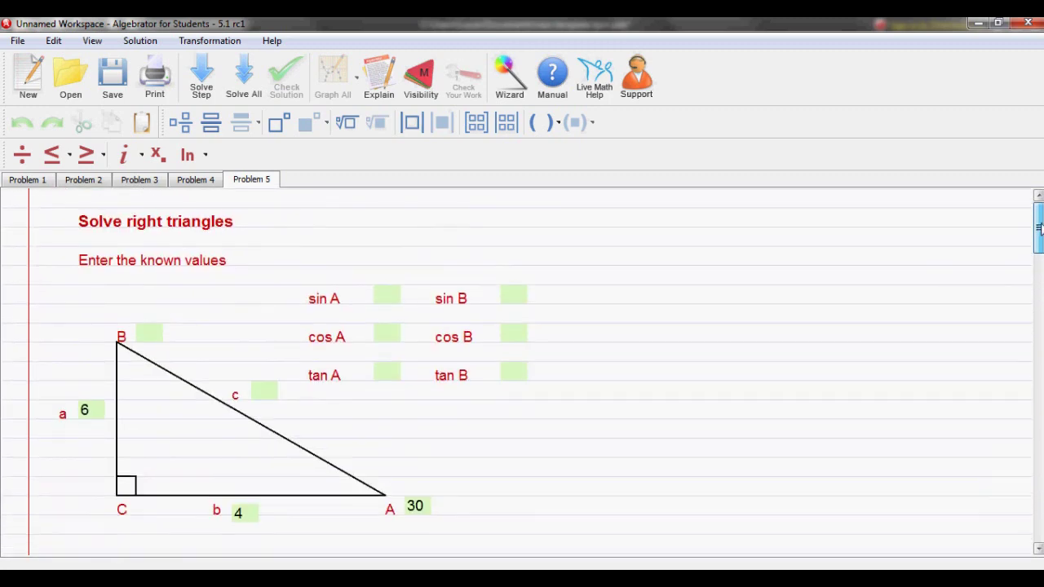